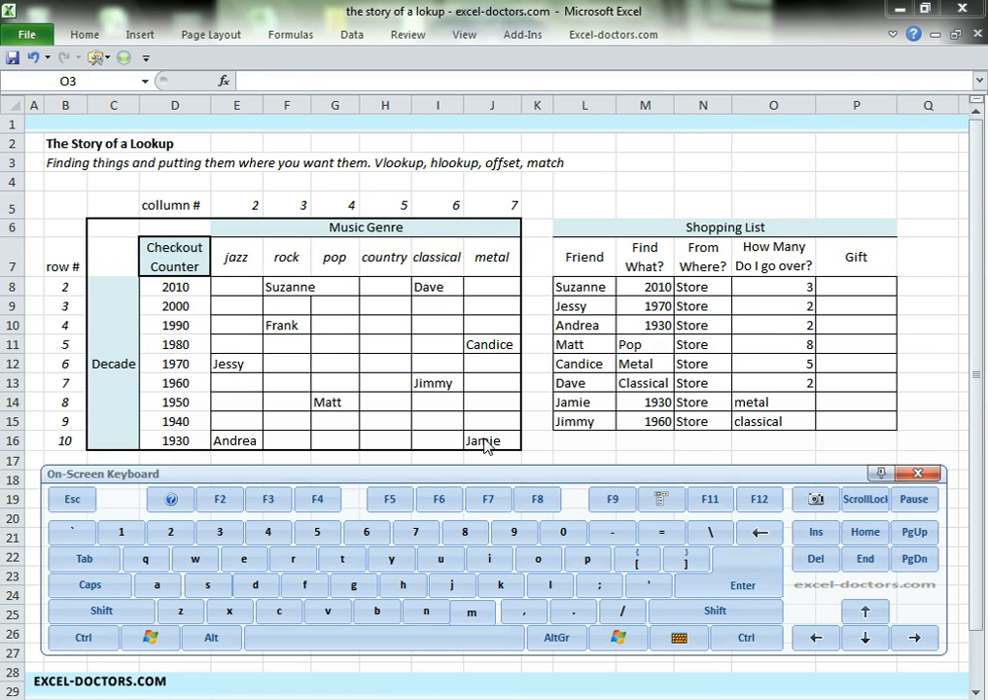
# Step: Examine the store table's layout, from the Checkout Counter decades in D8:D16 to the music genre headers in row 7
pyautogui.moveTo(492, 440); pyautogui.dragTo(173, 268)
pyautogui.click(179, 261)
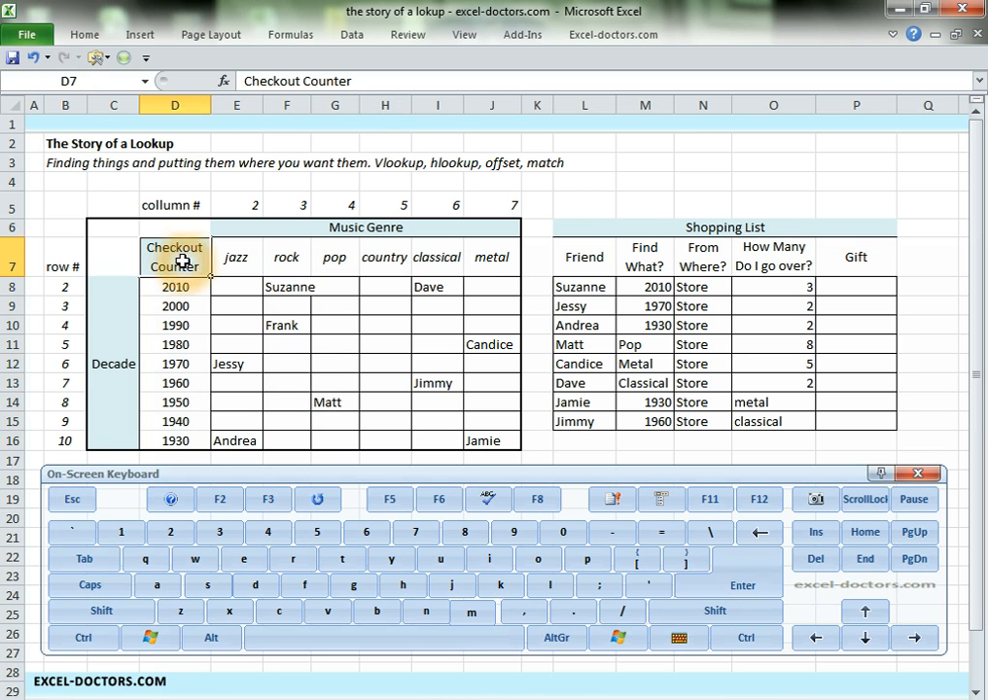
pyautogui.moveTo(192, 287); pyautogui.dragTo(185, 448)
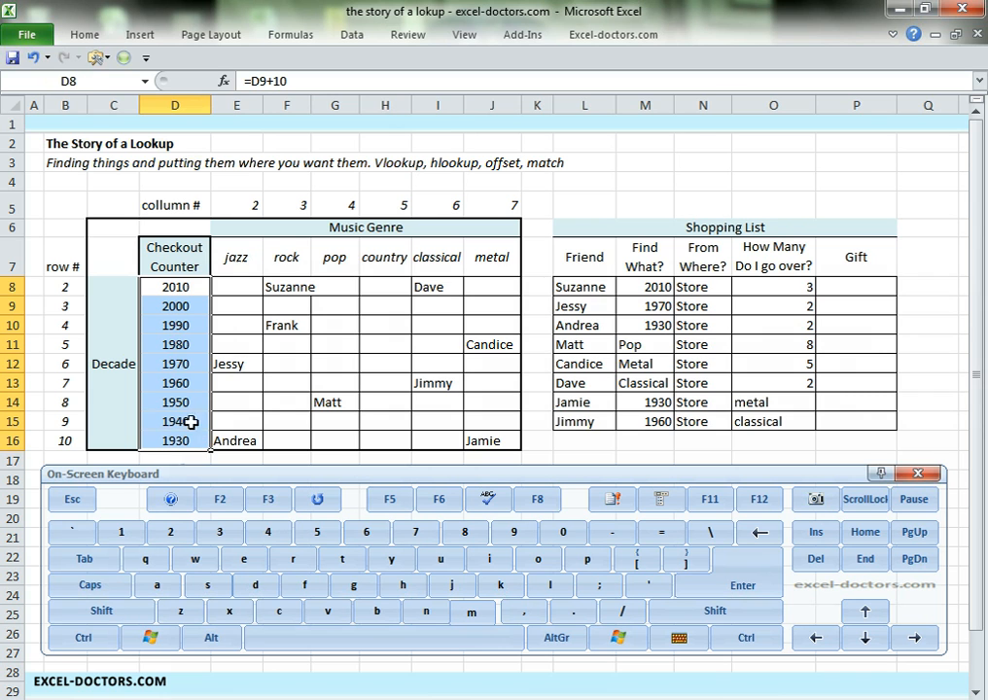
pyautogui.click(175, 344)
pyautogui.moveTo(188, 345); pyautogui.dragTo(431, 347)
pyautogui.click(431, 346)
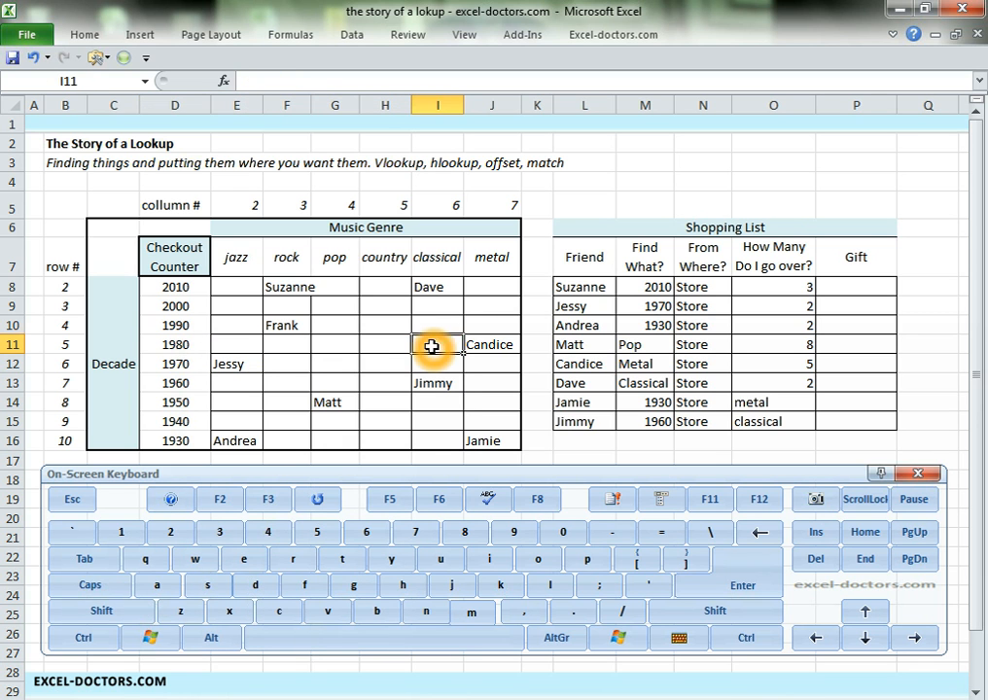
pyautogui.click(174, 258)
pyautogui.moveTo(206, 261); pyautogui.dragTo(388, 253)
pyautogui.click(439, 257)
pyautogui.click(440, 257)
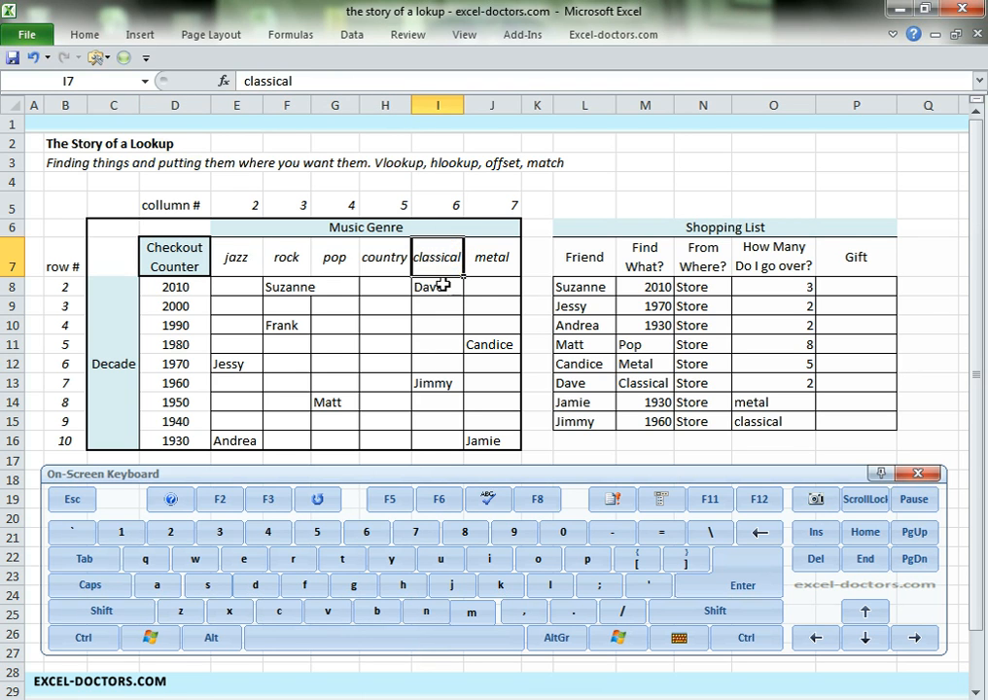
pyautogui.click(443, 284)
pyautogui.click(437, 325)
pyautogui.click(435, 363)
pyautogui.click(441, 406)
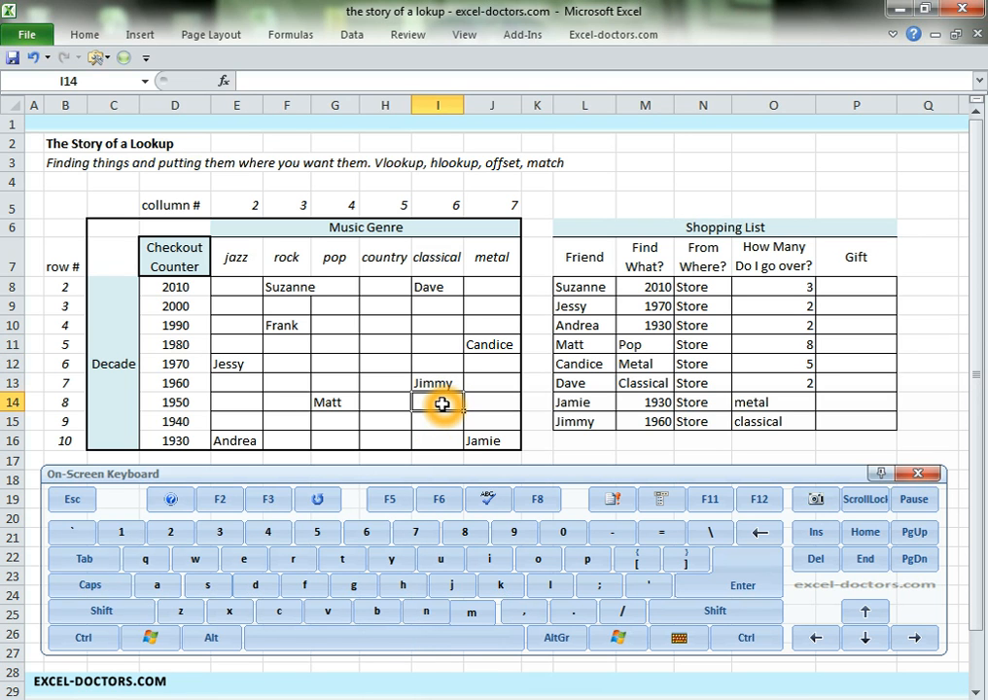
# Step: Begin a VLOOKUP formula in Gift cell P8 with M8 as the lookup value
pyautogui.click(835, 177)
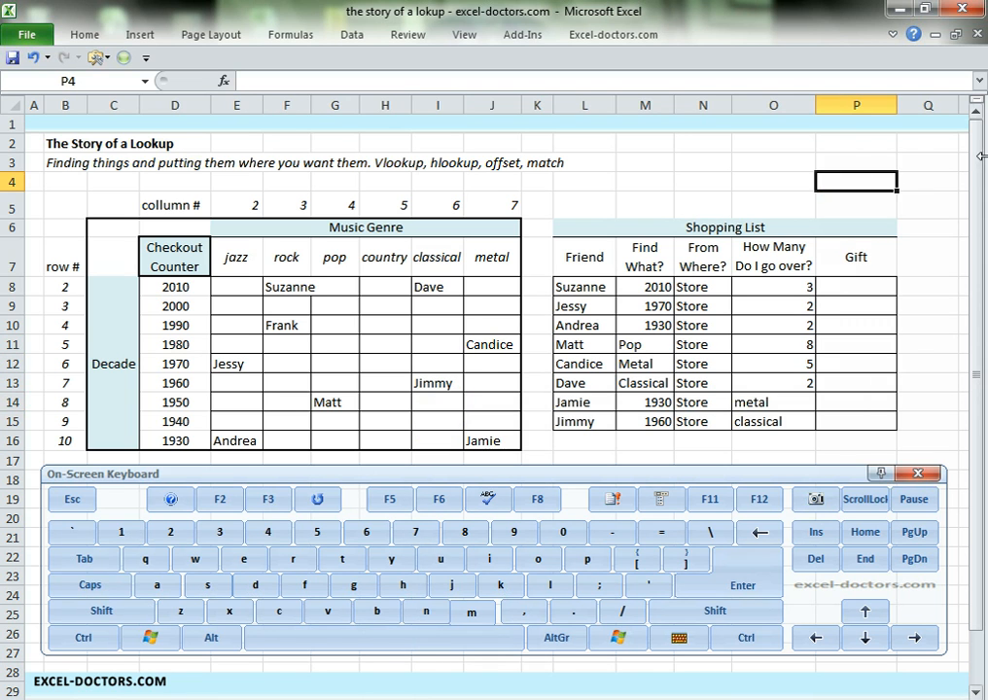
pyautogui.press('Down')
pyautogui.press('Down')
pyautogui.press('Down')
pyautogui.press('Down')
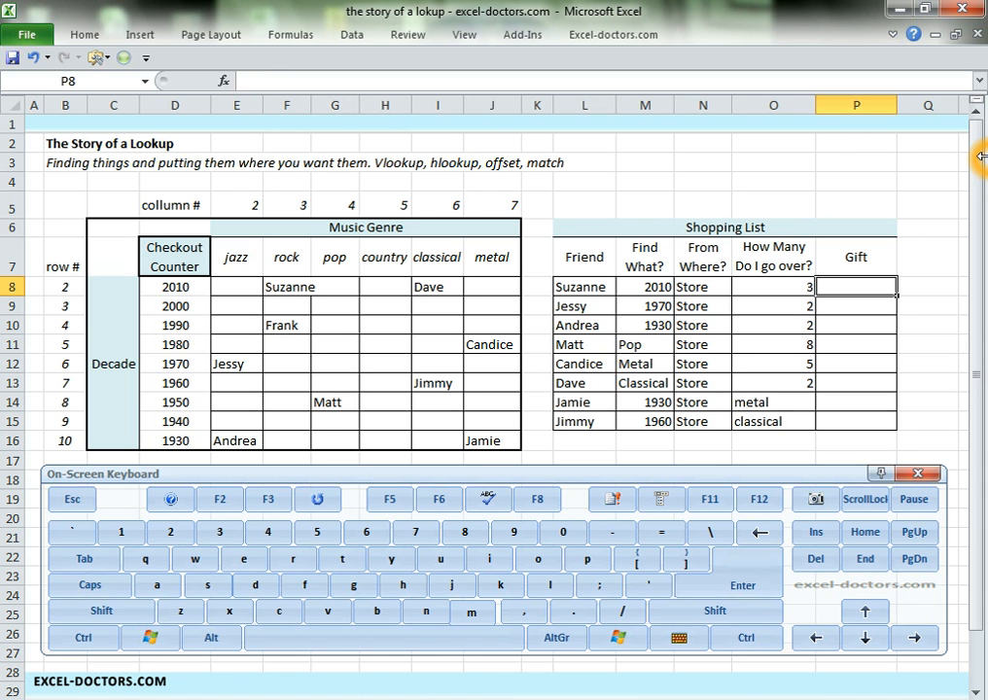
pyautogui.write('=')
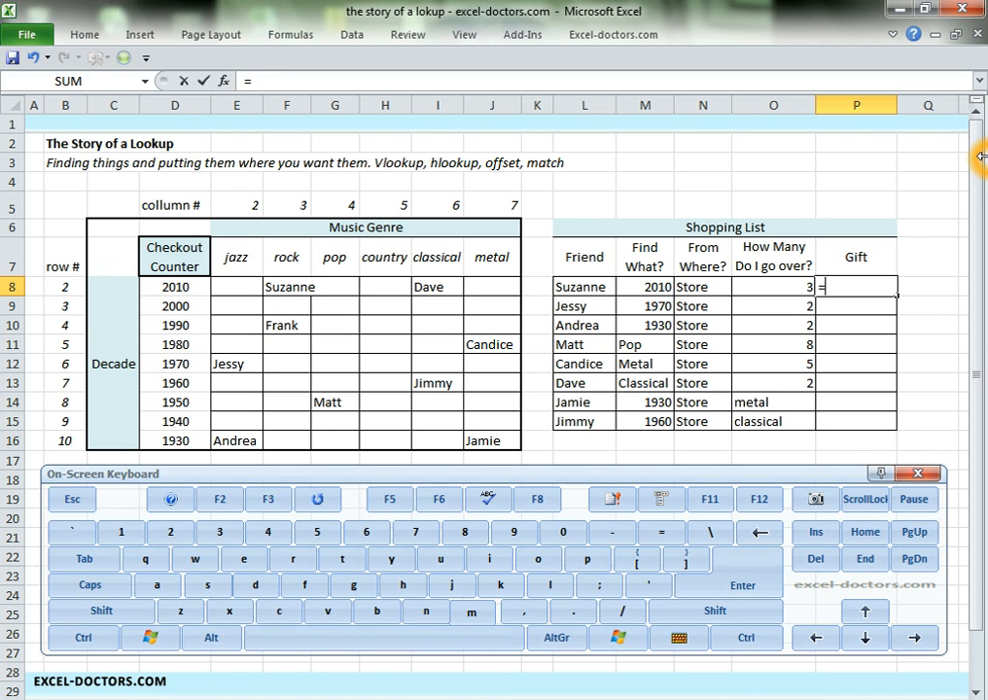
pyautogui.write('vloo')
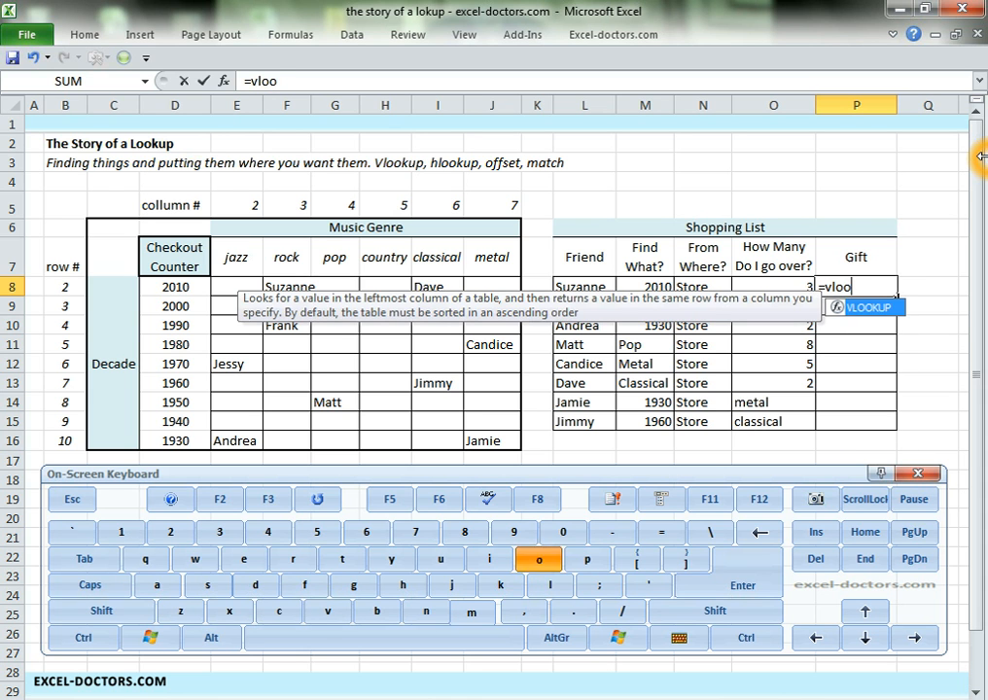
pyautogui.write('kup(')
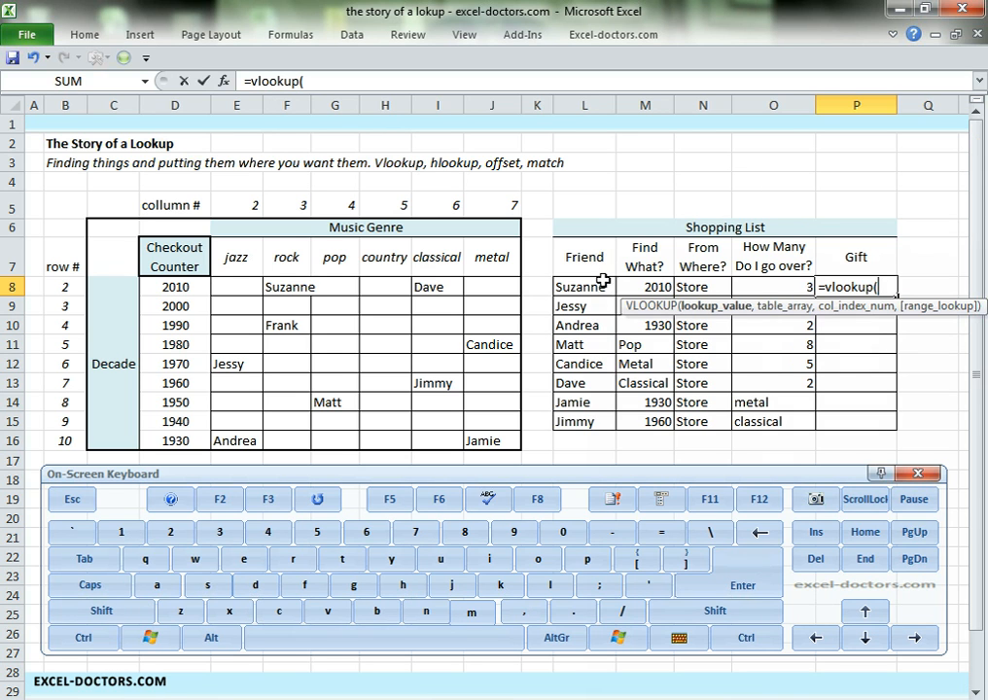
pyautogui.press('Left')
pyautogui.press('Left')
pyautogui.press('Left')
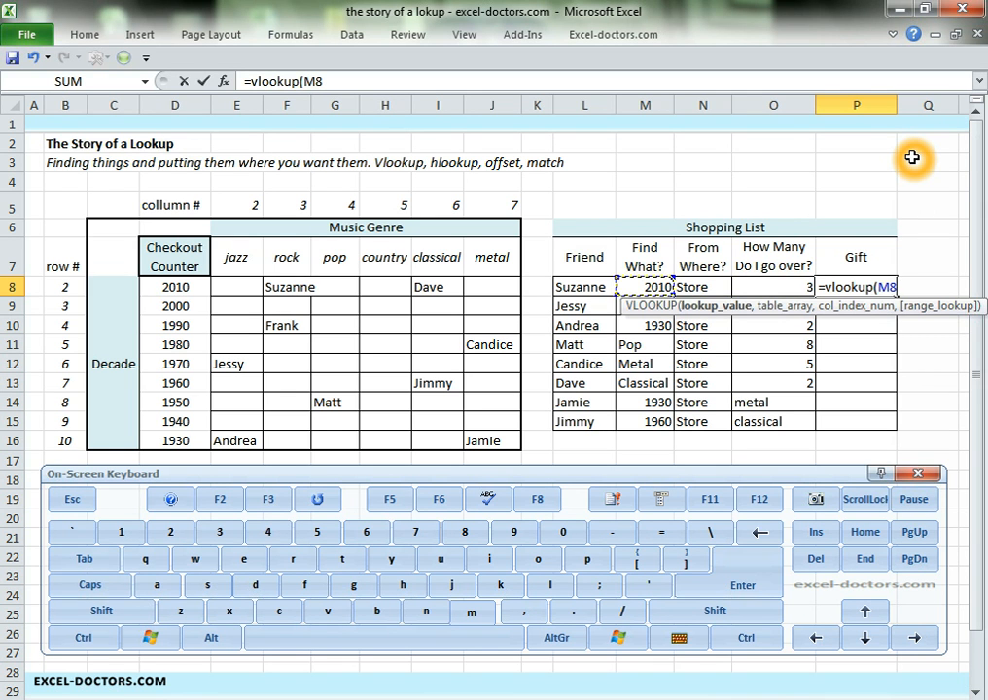
# Step: Set the VLOOKUP's table array to the store table as the absolute range $D$7:$J$16
pyautogui.write(',')
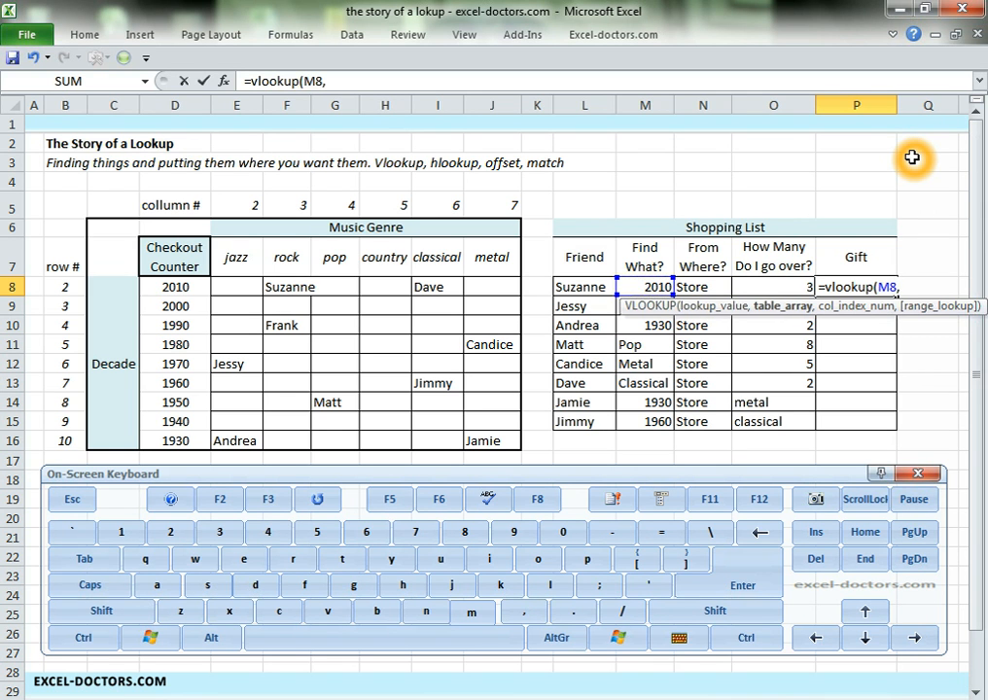
pyautogui.press('Left')
pyautogui.press('Left')
pyautogui.press('Left')
pyautogui.press('Left')
pyautogui.press('Up')
pyautogui.press('Left')
pyautogui.press('Left')
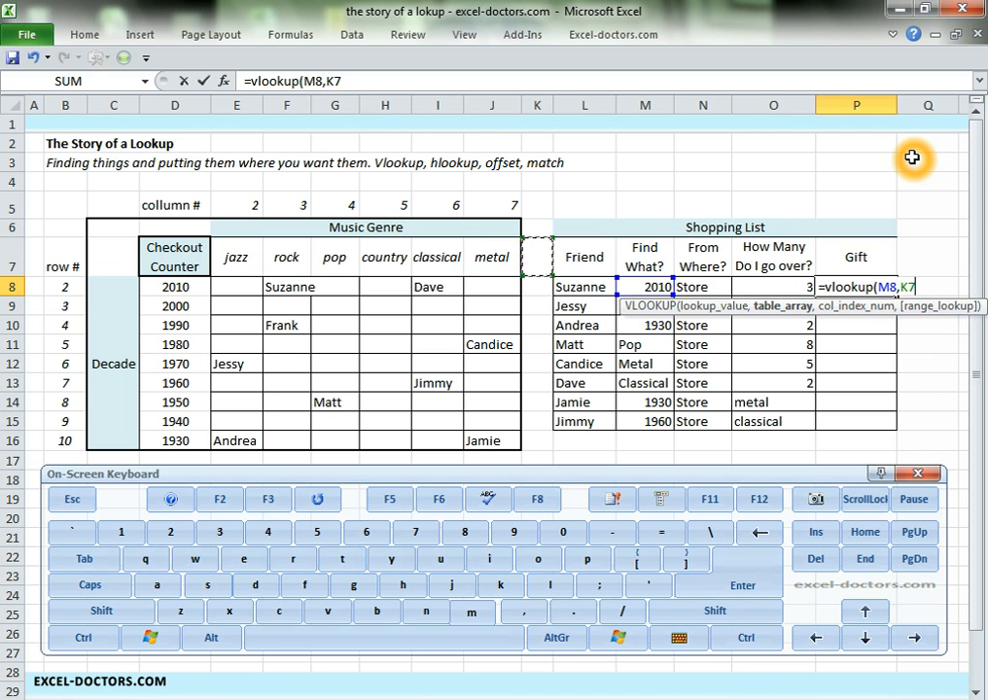
pyautogui.hotkey('shift', 'Left')
pyautogui.hotkey('shift', 'Left')
pyautogui.hotkey('shift', 'Left')
pyautogui.hotkey('shift', 'Left')
pyautogui.hotkey('shift', 'Left')
pyautogui.hotkey('shift', 'Left')
pyautogui.hotkey('shift', 'Down')
pyautogui.hotkey('shift', 'Down')
pyautogui.hotkey('shift', 'Down')
pyautogui.hotkey('shift', 'Down')
pyautogui.hotkey('shift', 'Down')
pyautogui.hotkey('shift', 'Down')
pyautogui.hotkey('shift', 'Down')
pyautogui.hotkey('shift', 'Down')
pyautogui.hotkey('shift', 'Down')
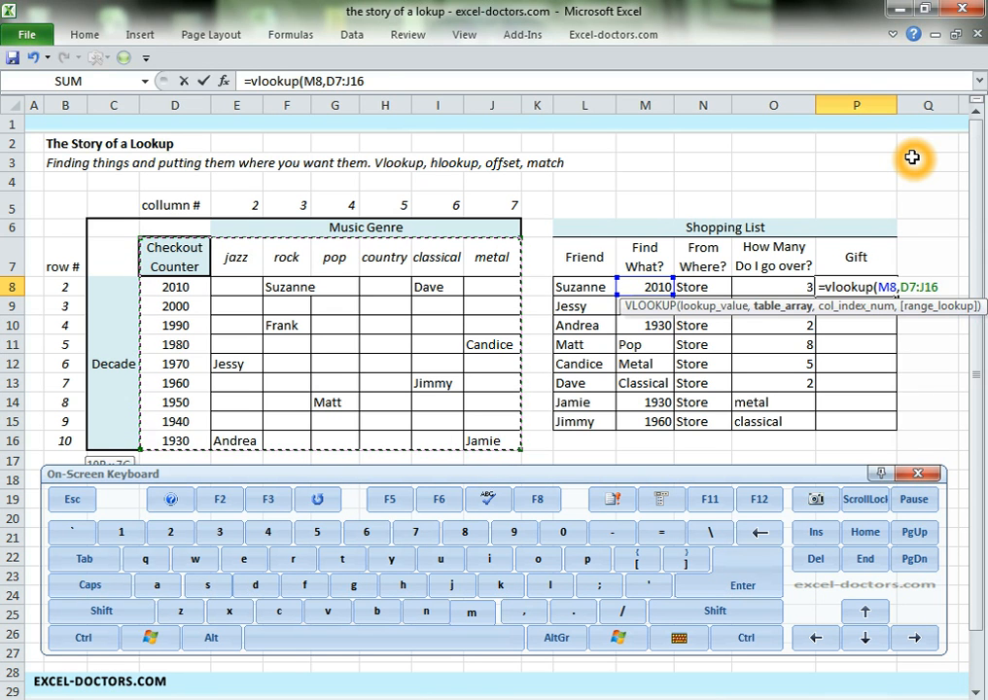
pyautogui.press('F4')
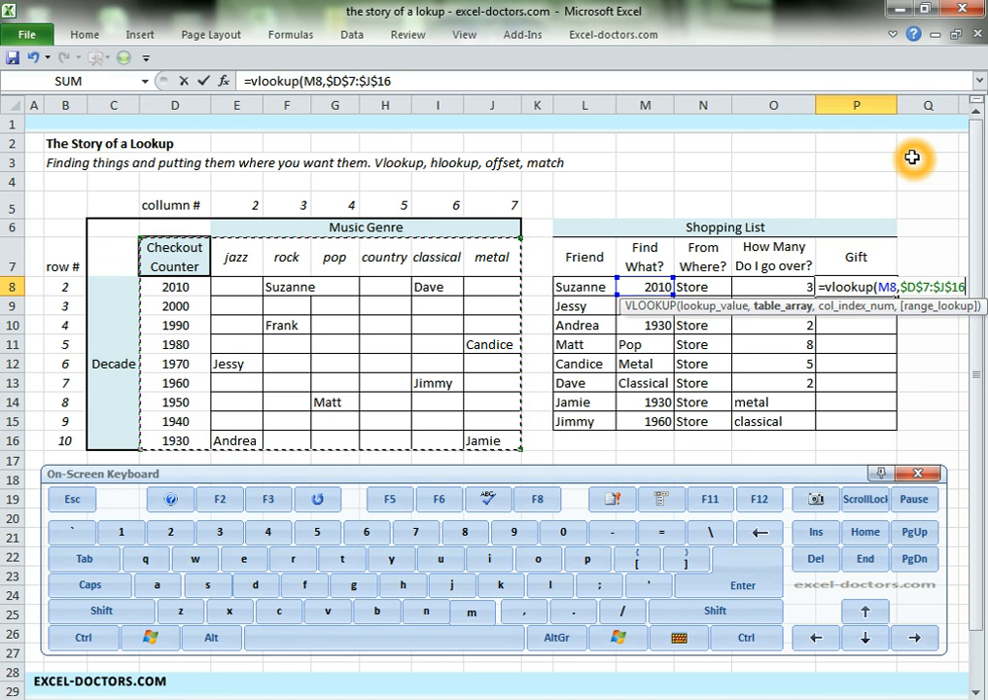
# Step: Complete the VLOOKUP in P8 with O8 as the column index and 0 for an exact match
pyautogui.write(',')
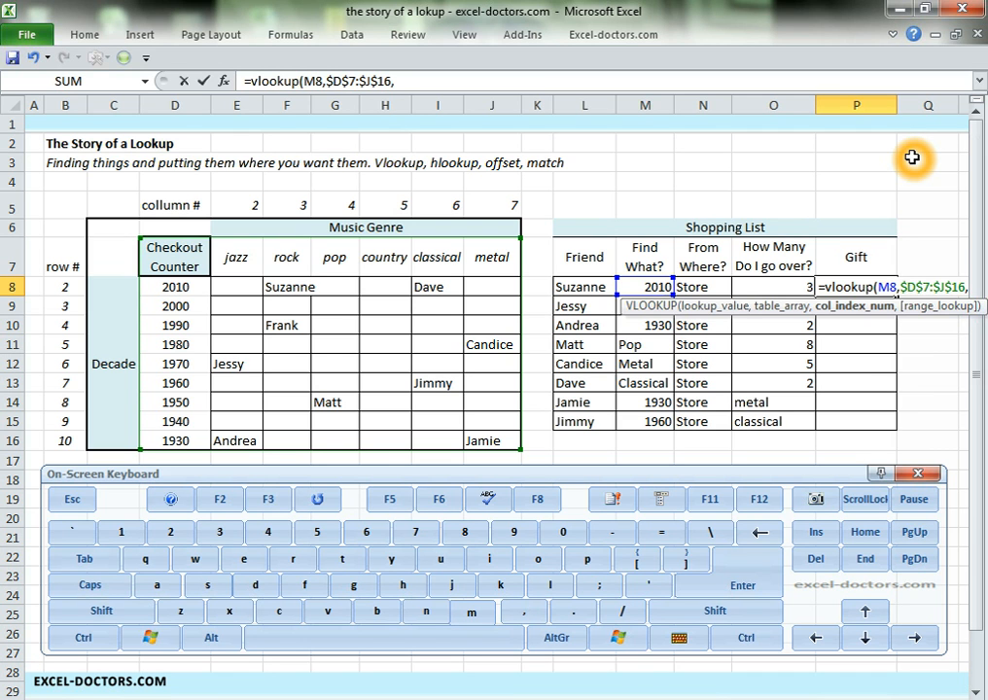
pyautogui.press('Left')
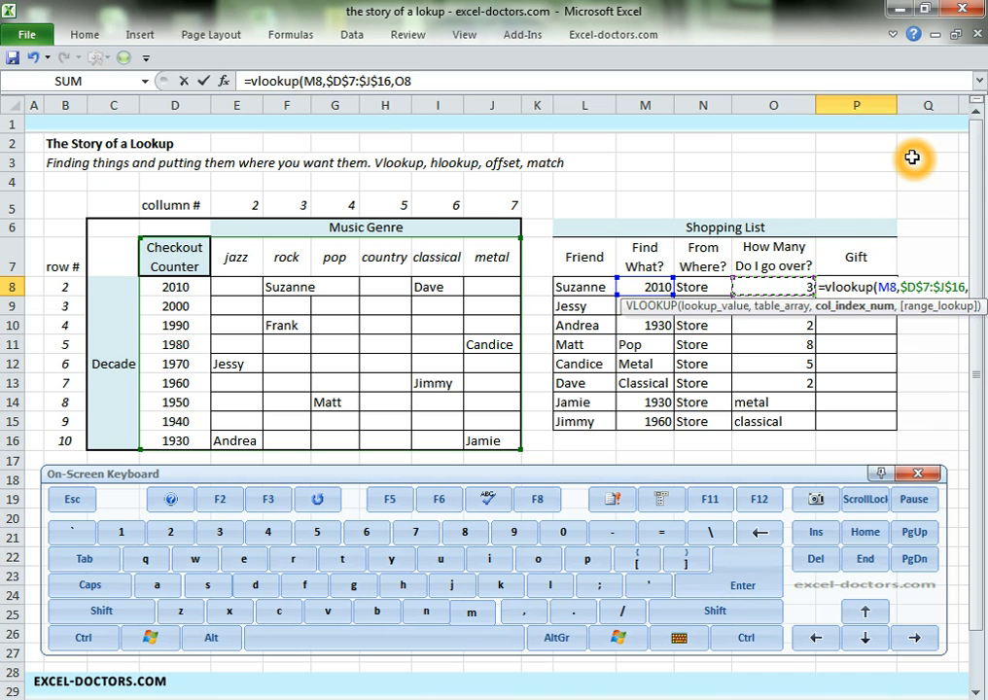
pyautogui.write(',0')
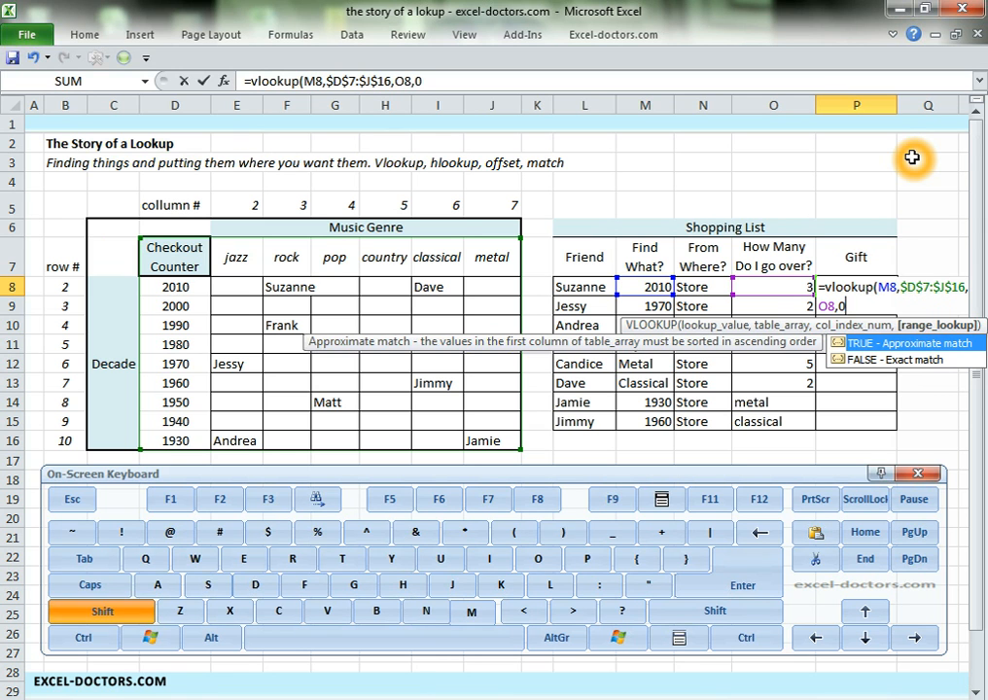
pyautogui.write(')')
pyautogui.press('Return')
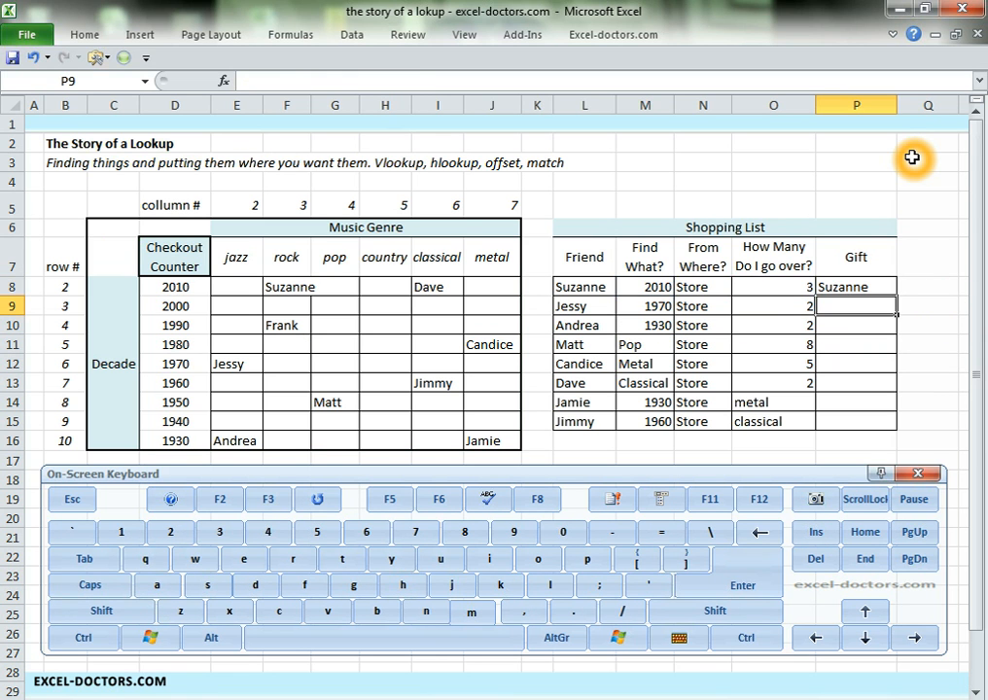
# Step: Replace the entry in store cell F8 with "Rock CD for" followed by the friend's first name
pyautogui.press('Up')
pyautogui.press('Left')
pyautogui.press('Left')
pyautogui.press('Left')
pyautogui.press('Left')
pyautogui.press('Left')
pyautogui.press('Left')
pyautogui.press('Left')
pyautogui.press('Left')
pyautogui.press('Left')
pyautogui.press('Left')
pyautogui.press('Left')
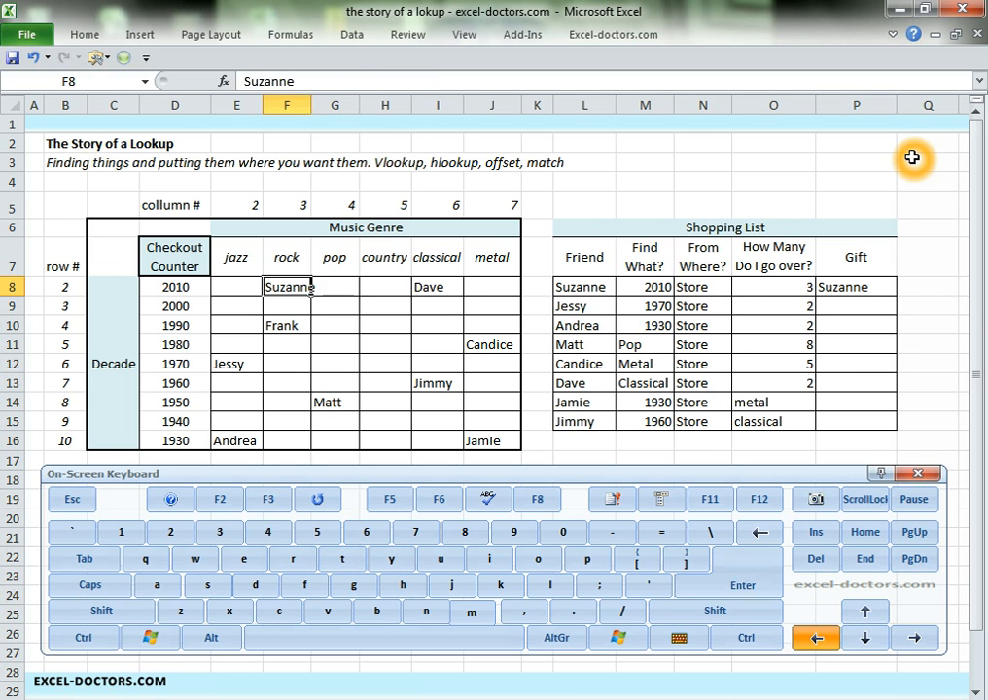
pyautogui.press('Right')
pyautogui.press('shift')
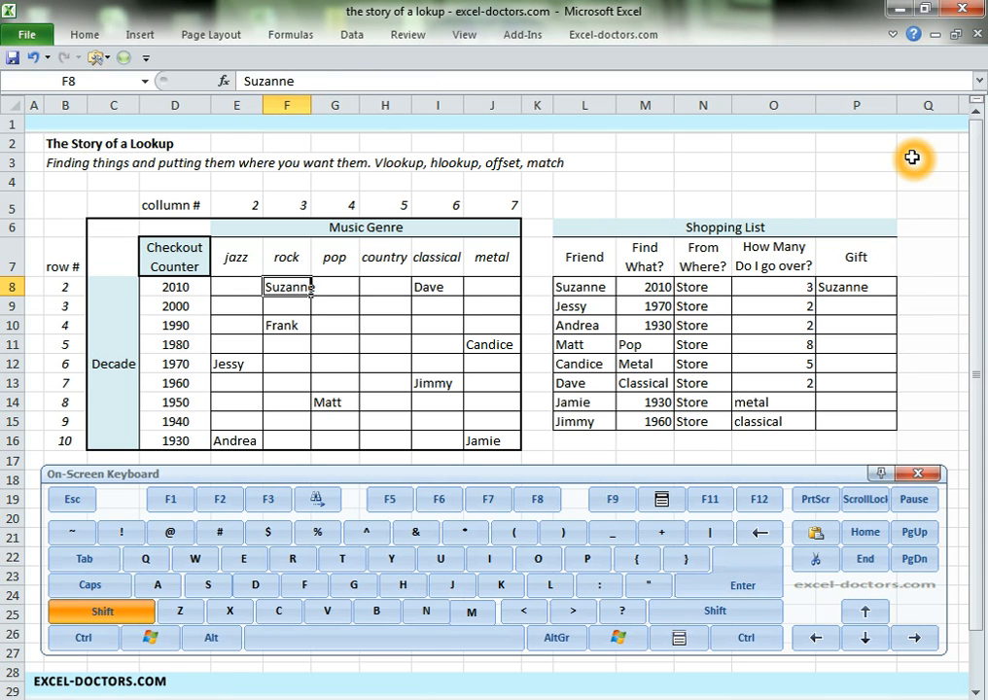
pyautogui.write('Rock C')
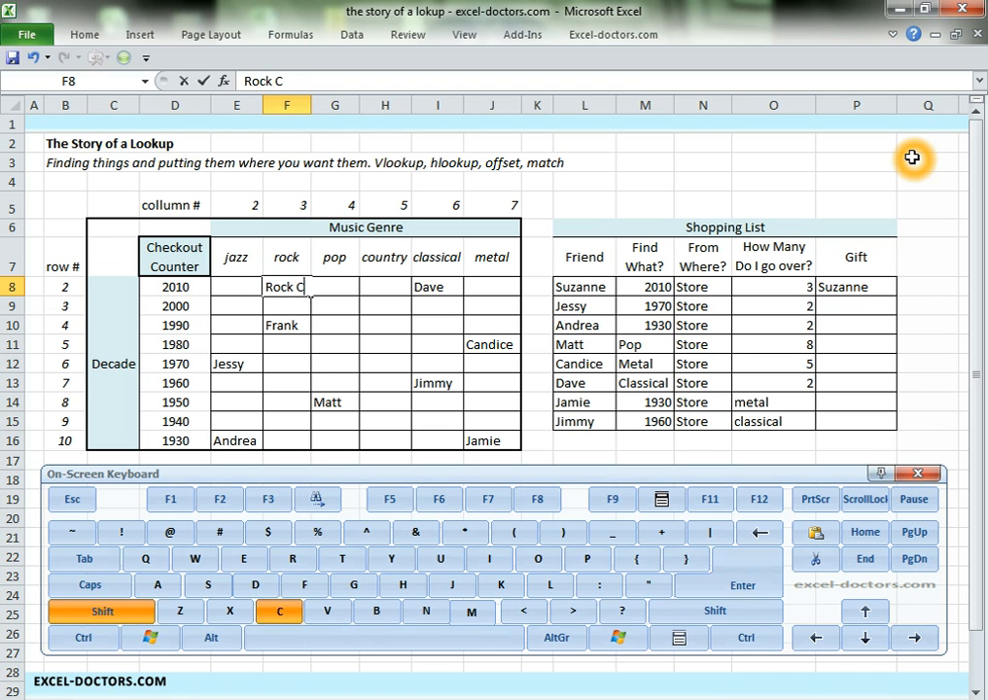
pyautogui.write('D for Suzzan')
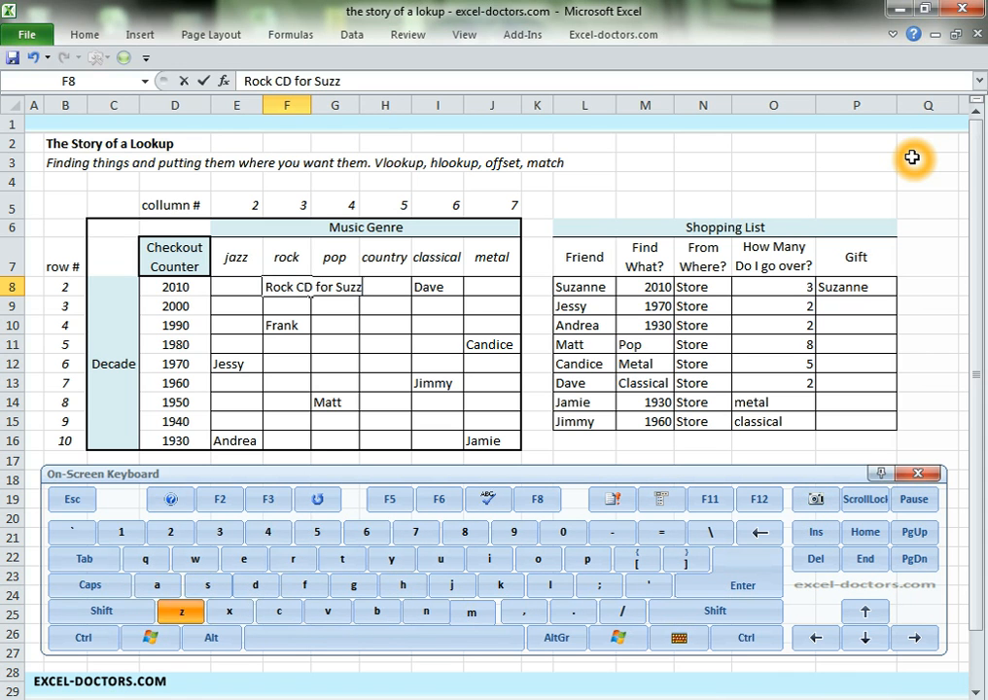
pyautogui.press('BackSpace')
pyautogui.press('BackSpace')
pyautogui.press('BackSpace')
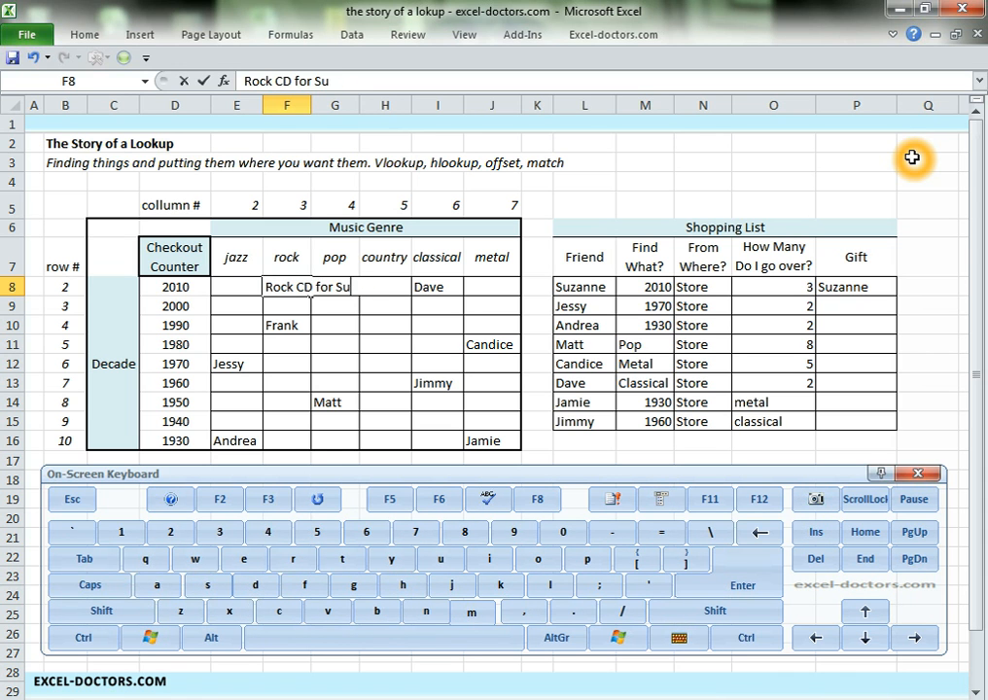
pyautogui.write('ane')
pyautogui.press('Return')
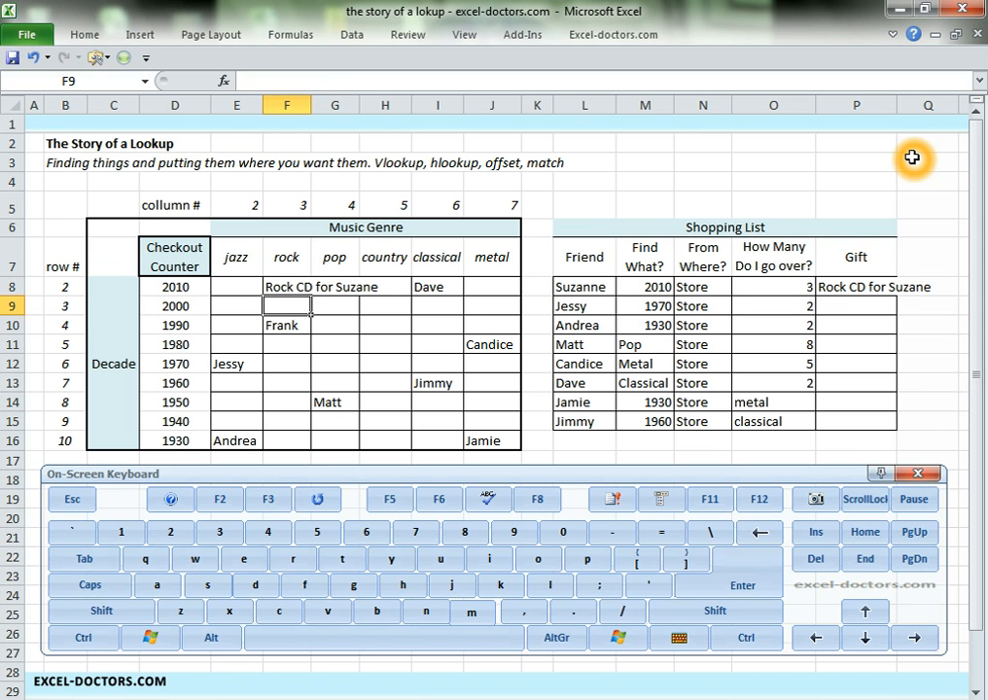
# Step: Trace the shopping list's row 9 lookup through the store table's 1970 row and its jazz column
pyautogui.press('Right')
pyautogui.press('Right')
pyautogui.press('Right')
pyautogui.press('Right')
pyautogui.press('Right')
pyautogui.press('Right')
pyautogui.press('Right')
pyautogui.press('Right')
pyautogui.press('Right')
pyautogui.press('Right')
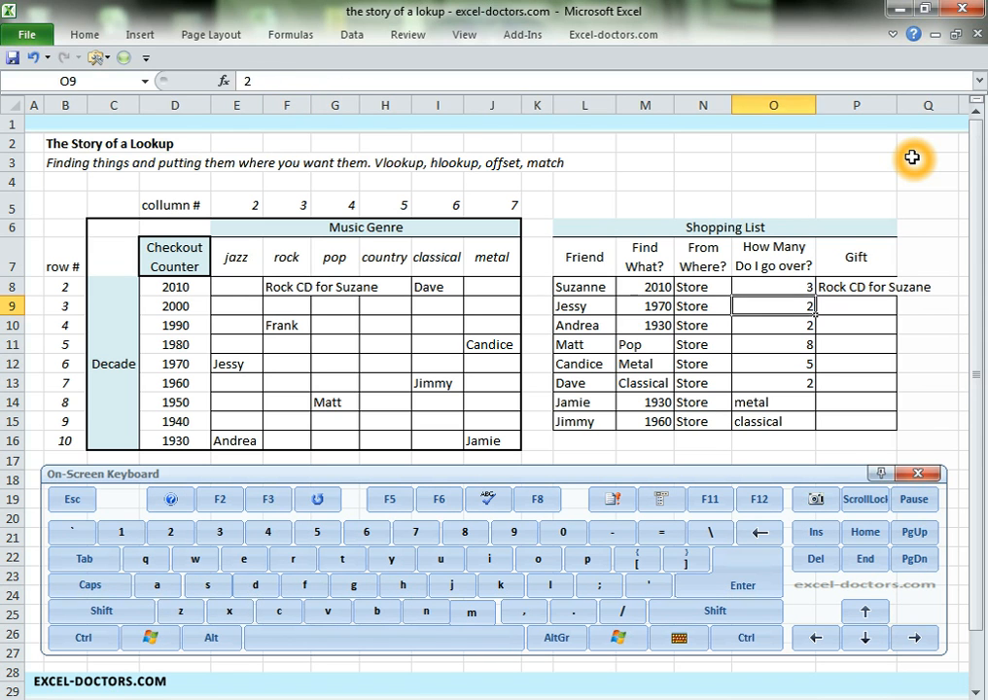
pyautogui.press('Left')
pyautogui.press('Left')
pyautogui.press('Down')
pyautogui.press('Up')
pyautogui.press('Left')
pyautogui.press('Left')
pyautogui.press('Right')
pyautogui.press('Right')
pyautogui.press('Right')
pyautogui.press('Left')
pyautogui.press('Left')
pyautogui.press('Left')
pyautogui.press('Left')
pyautogui.press('Left')
pyautogui.press('Left')
pyautogui.press('Down')
pyautogui.press('Left')
pyautogui.press('Left')
pyautogui.press('Left')
pyautogui.press('Down')
pyautogui.press('Down')
pyautogui.press('Left')
pyautogui.press('Left')
pyautogui.hotkey('shift', 'Right')
pyautogui.hotkey('shift', 'Right')
pyautogui.hotkey('shift', 'Right')
pyautogui.hotkey('shift', 'Right')
pyautogui.hotkey('shift', 'Left')
pyautogui.hotkey('shift', 'Left')
pyautogui.hotkey('shift', 'Left')
pyautogui.press('Right')
pyautogui.press('Left')
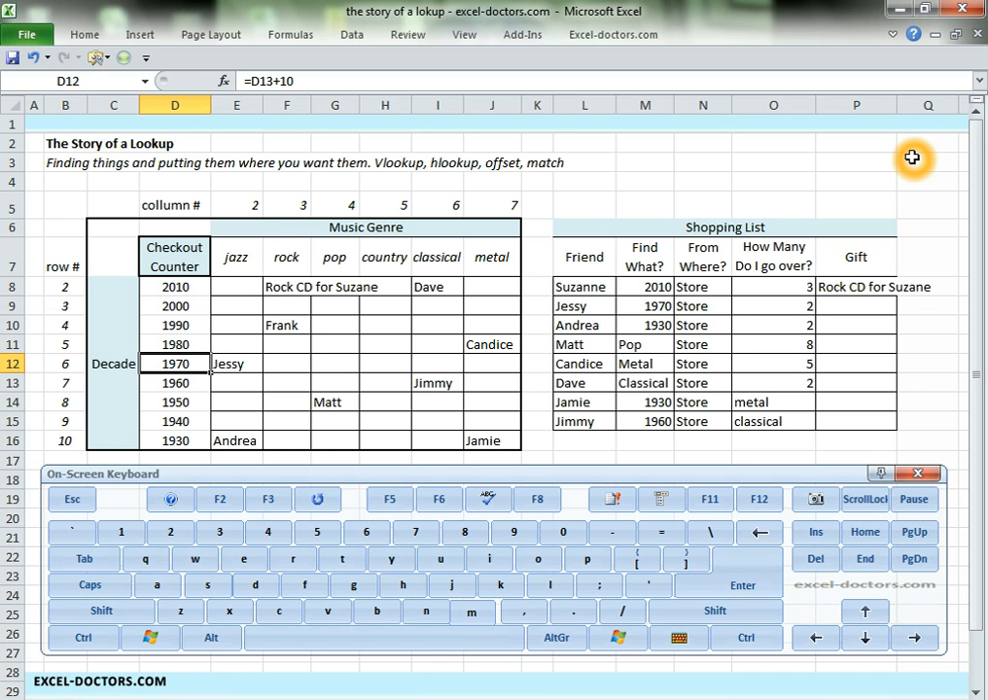
pyautogui.press('Right')
pyautogui.hotkey('ctrl', 'Up')
pyautogui.hotkey('ctrl', 'Up')
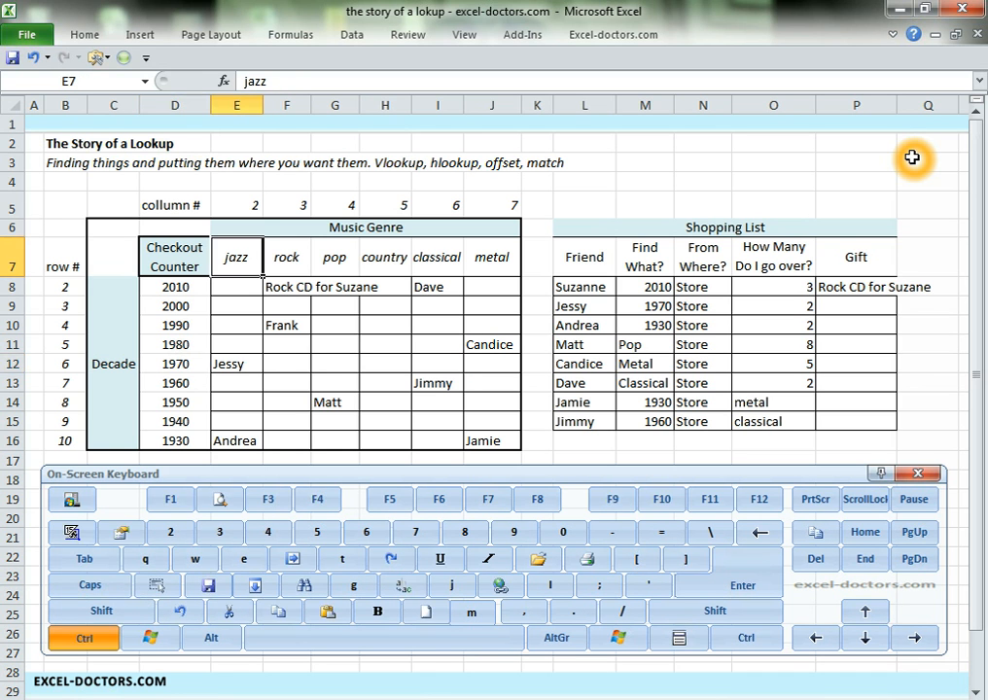
# Step: Copy the VLOOKUP formula from Gift cell P8 into P9
pyautogui.press('Right')
pyautogui.press('Right')
pyautogui.press('Right')
pyautogui.press('Right')
pyautogui.press('Right')
pyautogui.press('Right')
pyautogui.press('Down')
pyautogui.press('Down')
pyautogui.press('Right')
pyautogui.press('Right')
pyautogui.press('Down')
pyautogui.press('Down')
pyautogui.press('Right')
pyautogui.press('Right')
pyautogui.press('Up')
pyautogui.press('Right')
pyautogui.hotkey('ctrl', 'c')
pyautogui.press('Down')
pyautogui.hotkey('ctrl', 'v')
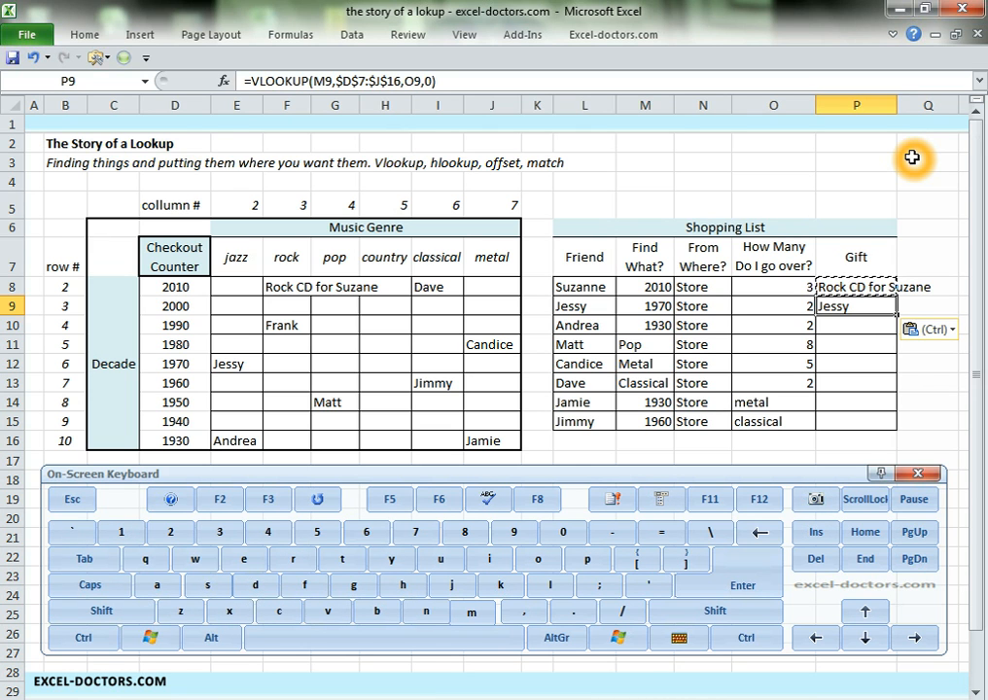
# Step: Examine the row 10 lookup by comparing M10 and O10 with the 1930 row of the store table
pyautogui.press('Left')
pyautogui.press('Down')
pyautogui.press('Left')
pyautogui.press('Left')
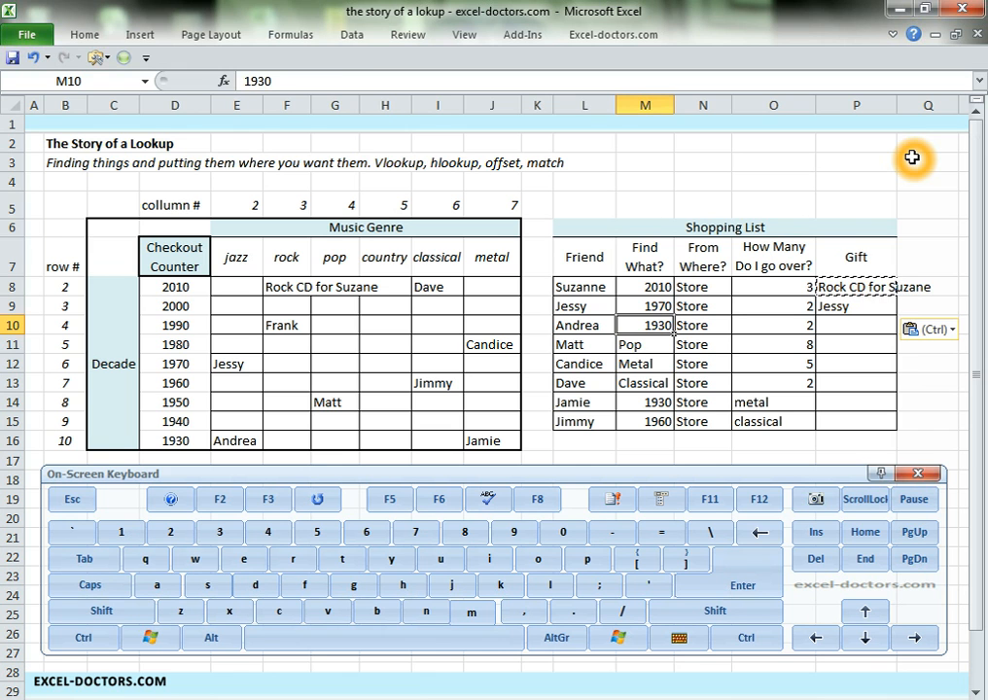
pyautogui.moveTo(175, 442); pyautogui.dragTo(235, 442)
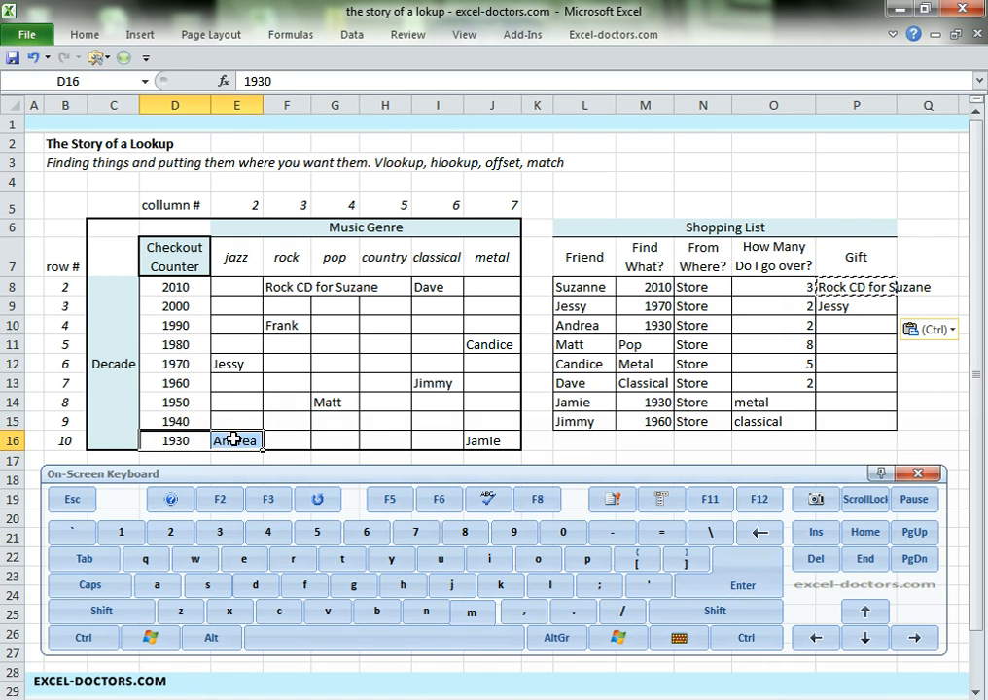
pyautogui.click(237, 442)
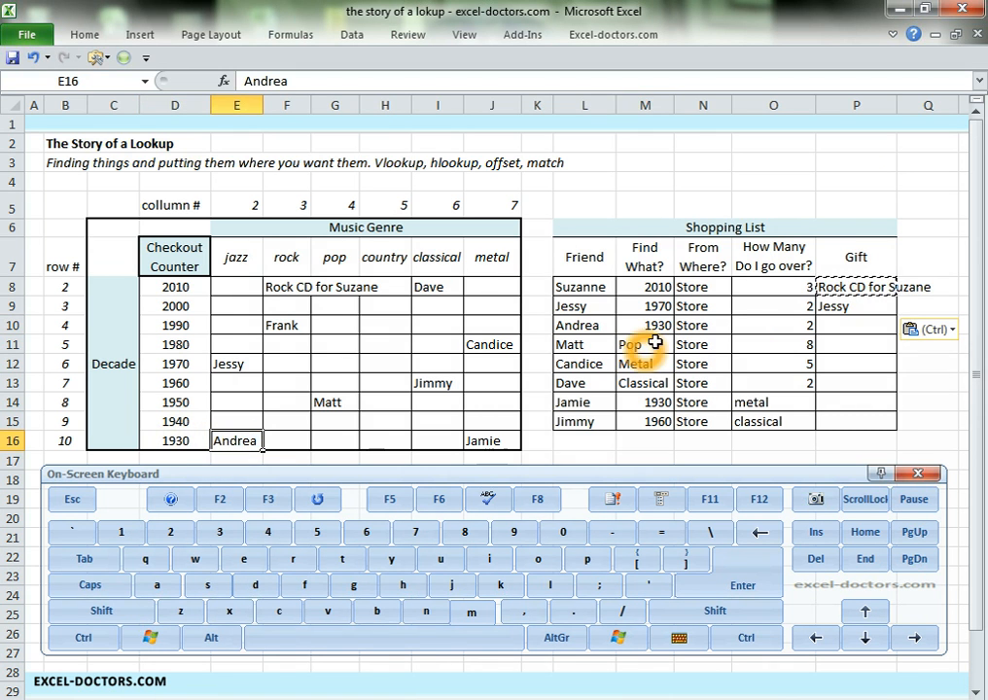
pyautogui.click(761, 325)
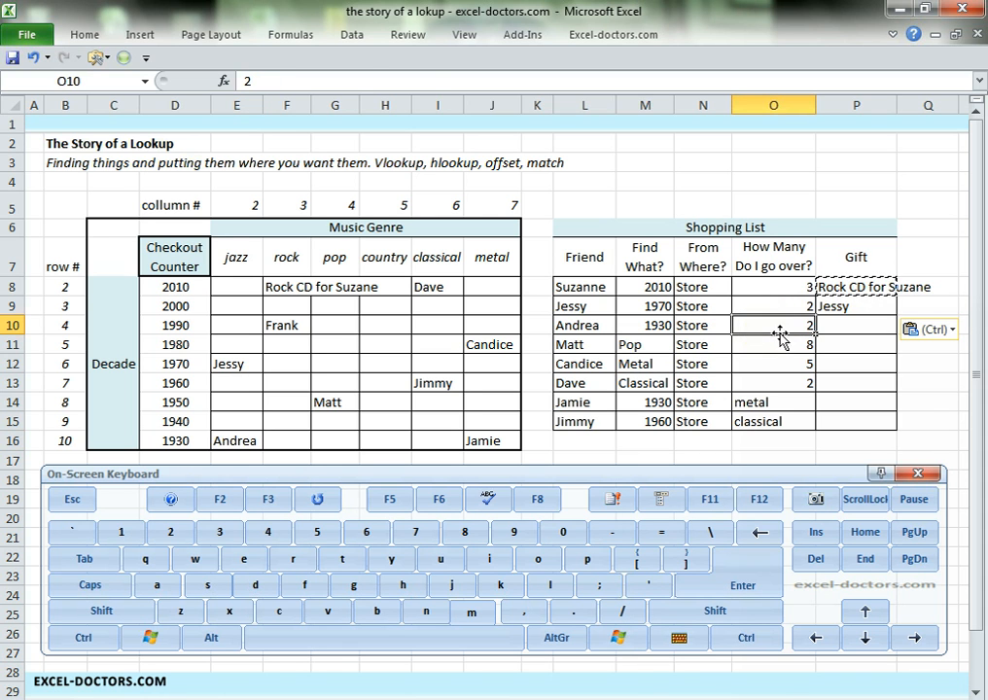
# Step: Copy the VLOOKUP formula from Gift cell P9 into P10
pyautogui.click(832, 306)
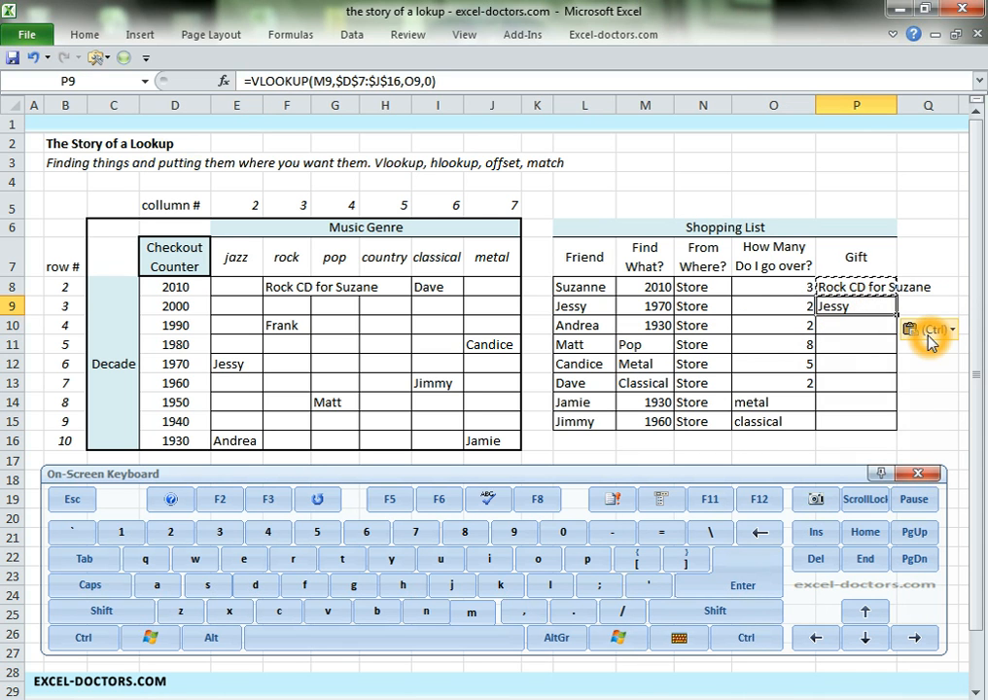
pyautogui.press('Down')
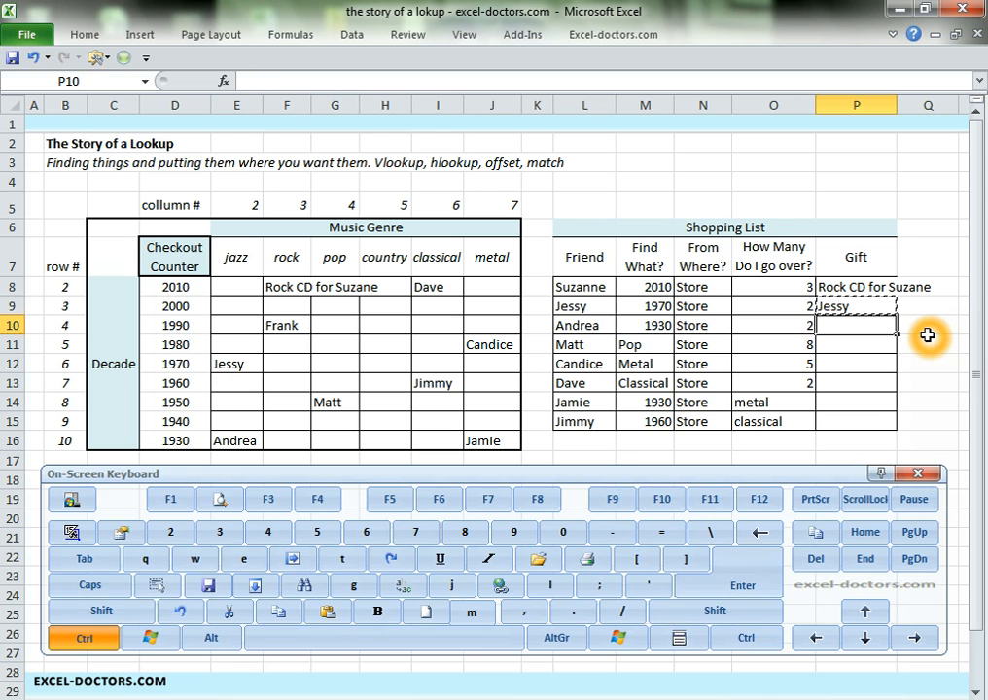
pyautogui.hotkey('ctrl', 'v')
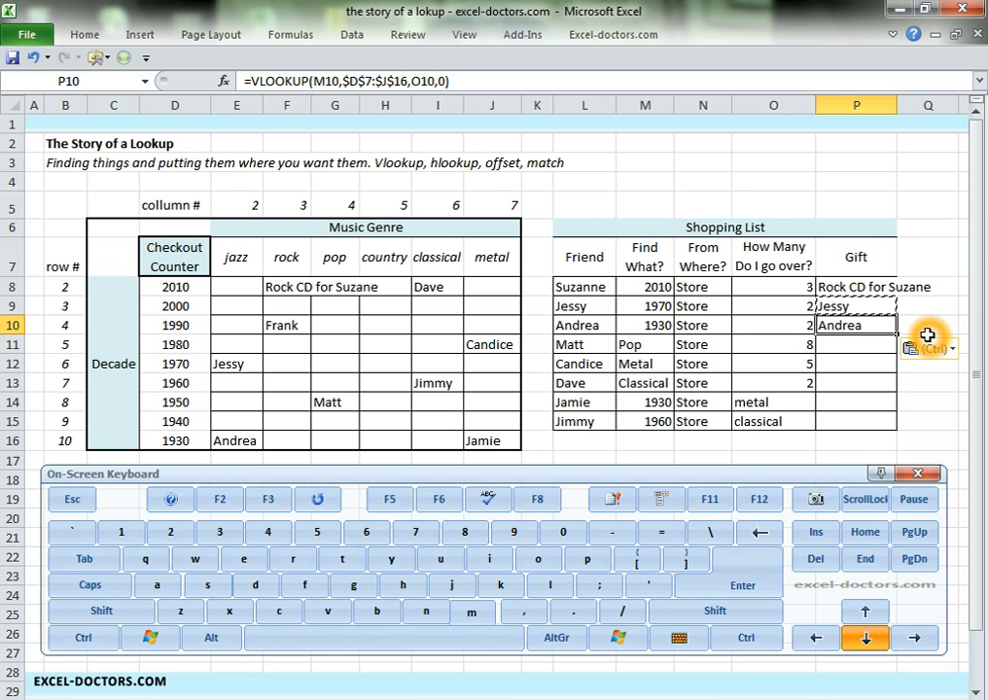
# Step: Examine the store table's genre header row from Checkout Counter in D7 across to the country heading in H7
pyautogui.press('Down')
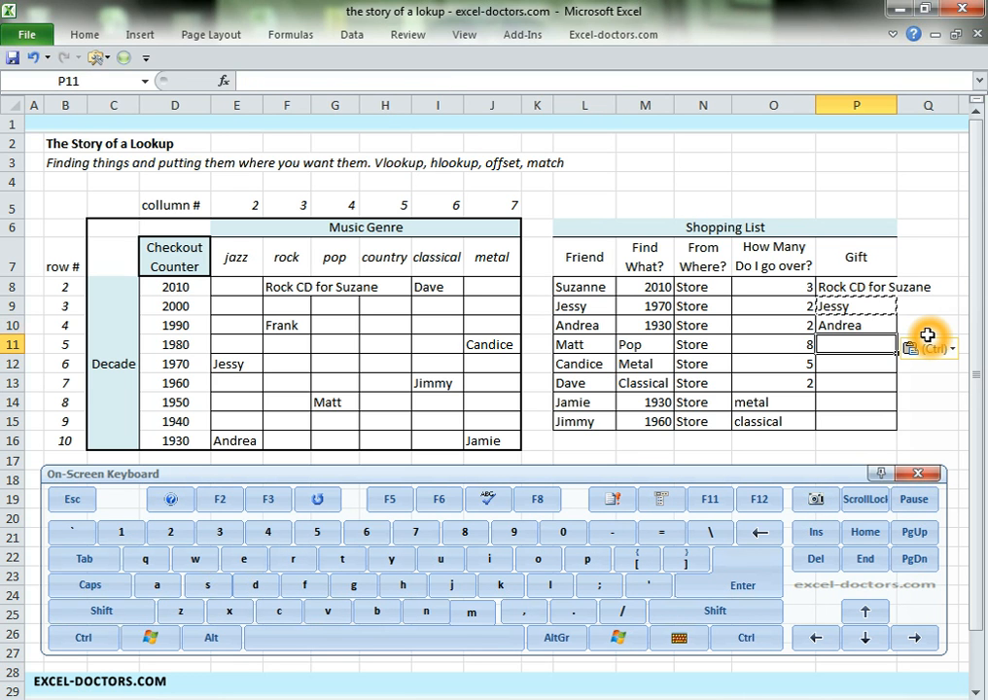
pyautogui.press('Left')
pyautogui.press('Left')
pyautogui.press('Left')
pyautogui.press('Left')
pyautogui.press('Left')
pyautogui.press('Left')
pyautogui.press('Left')
pyautogui.press('Left')
pyautogui.press('Left')
pyautogui.press('Left')
pyautogui.press('Up')
pyautogui.press('Up')
pyautogui.press('Up')
pyautogui.press('Left')
pyautogui.press('Up')
pyautogui.press('Left')
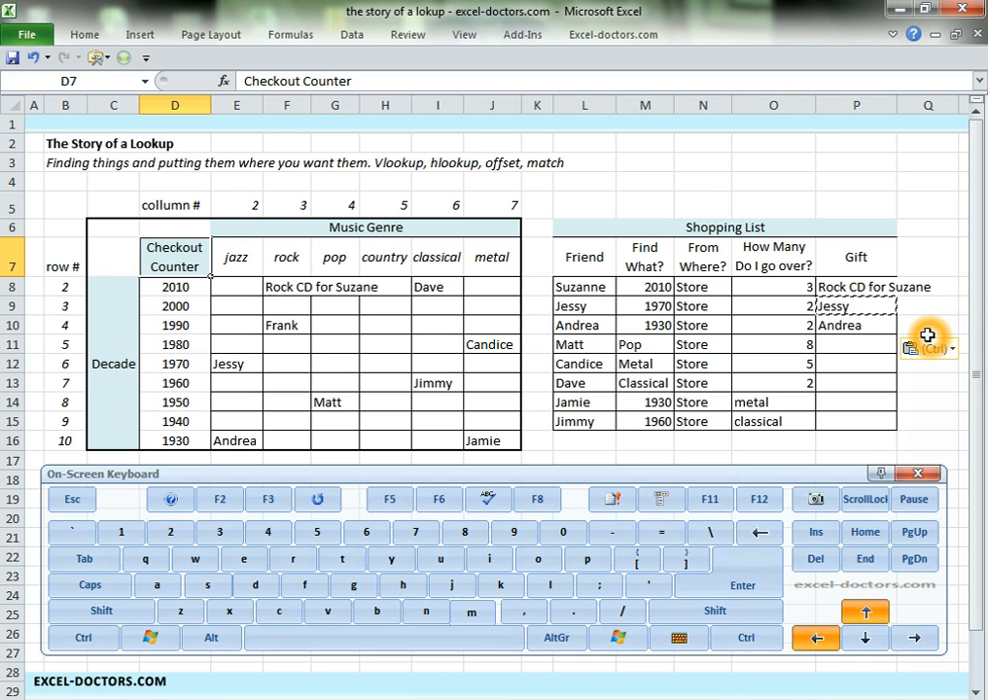
pyautogui.press('Right')
pyautogui.press('Right')
pyautogui.press('Right')
pyautogui.press('Right')
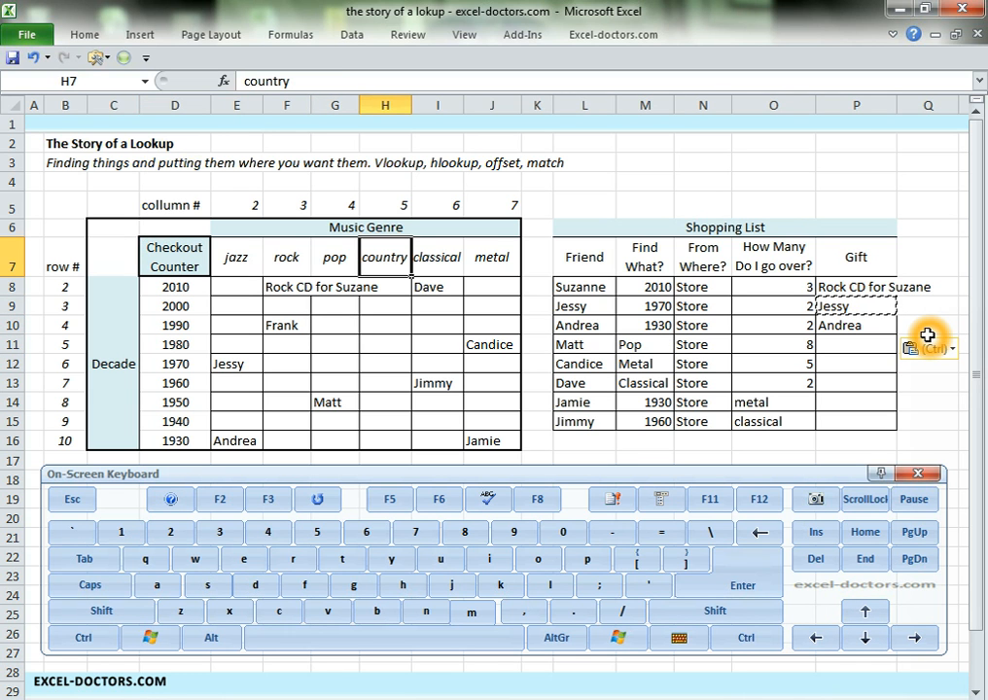
# Step: Trace the store table's decade rows downward and compare them with the shopping list's row count in O11
pyautogui.press('Down')
pyautogui.press('Down')
pyautogui.press('Down')
pyautogui.press('Down')
pyautogui.press('Down')
pyautogui.press('Down')
pyautogui.press('Down')
pyautogui.press('Down')
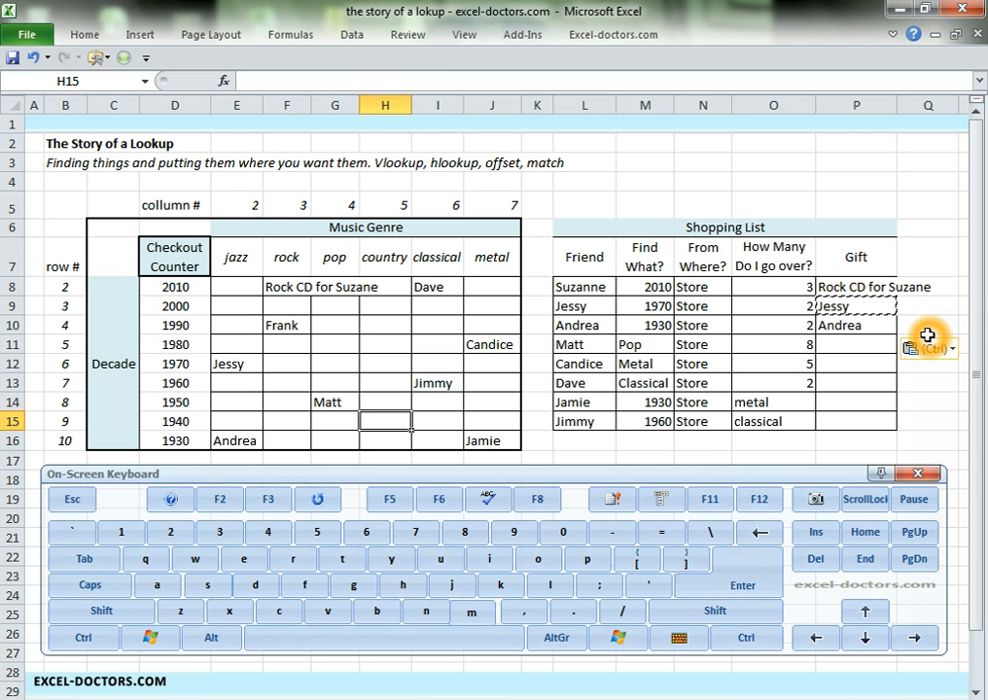
pyautogui.press('Up')
pyautogui.press('Right')
pyautogui.press('Right')
pyautogui.press('Right')
pyautogui.press('Right')
pyautogui.press('Up')
pyautogui.press('Up')
pyautogui.press('Up')
pyautogui.press('Right')
pyautogui.press('Right')
pyautogui.press('Right')
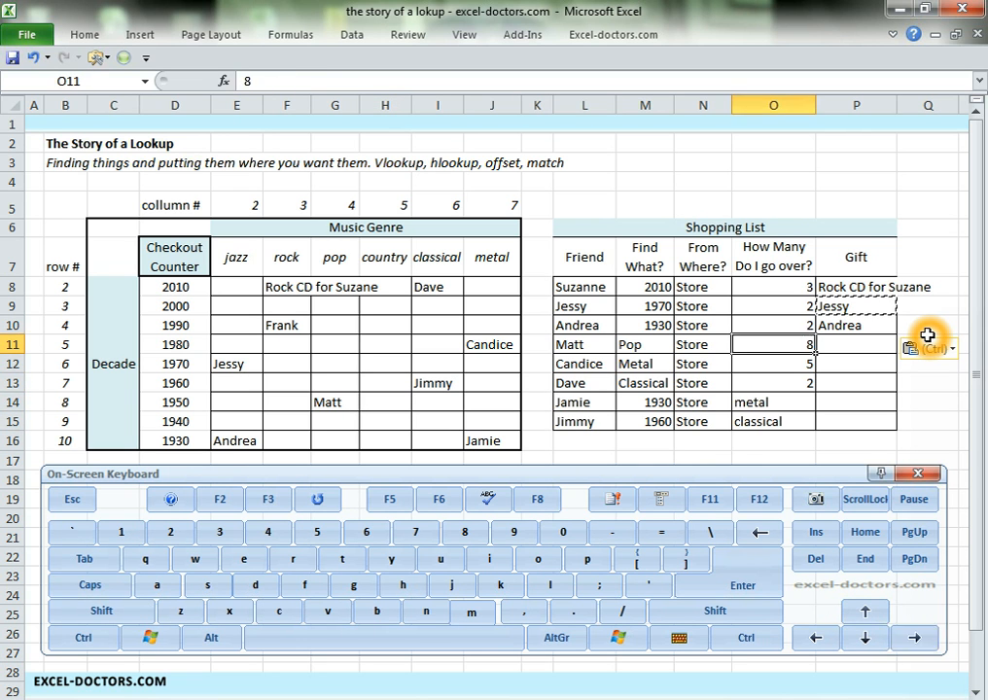
# Step: Start an HLOOKUP formula in Gift cell P11 with M11 as the lookup value and the absolute table range $D$7:$J$16
pyautogui.press('Right')
pyautogui.write('=hlookup')
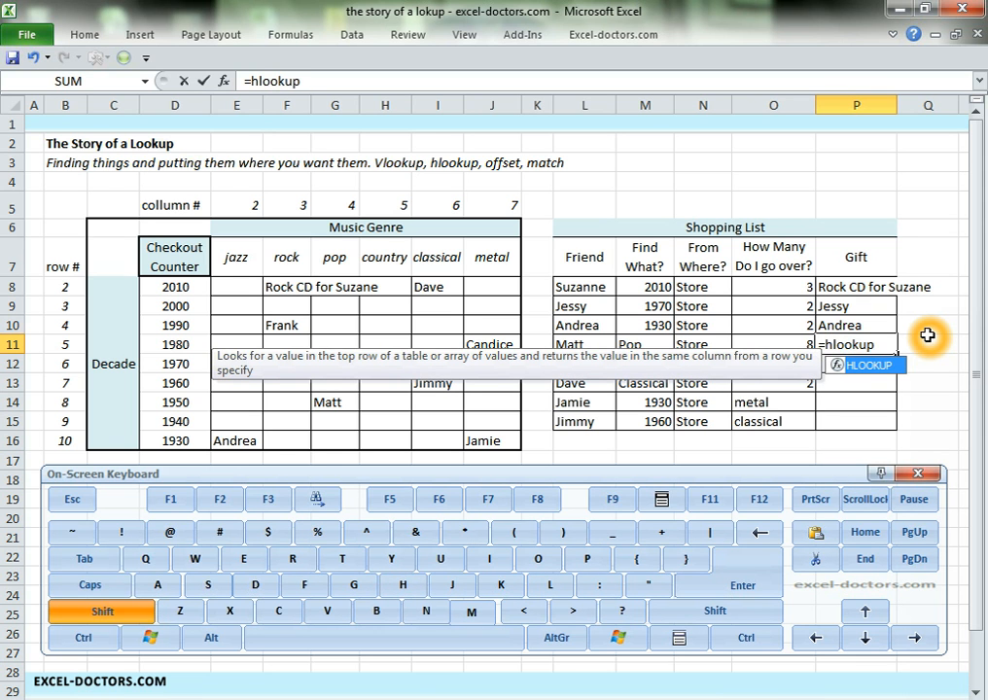
pyautogui.write('(')
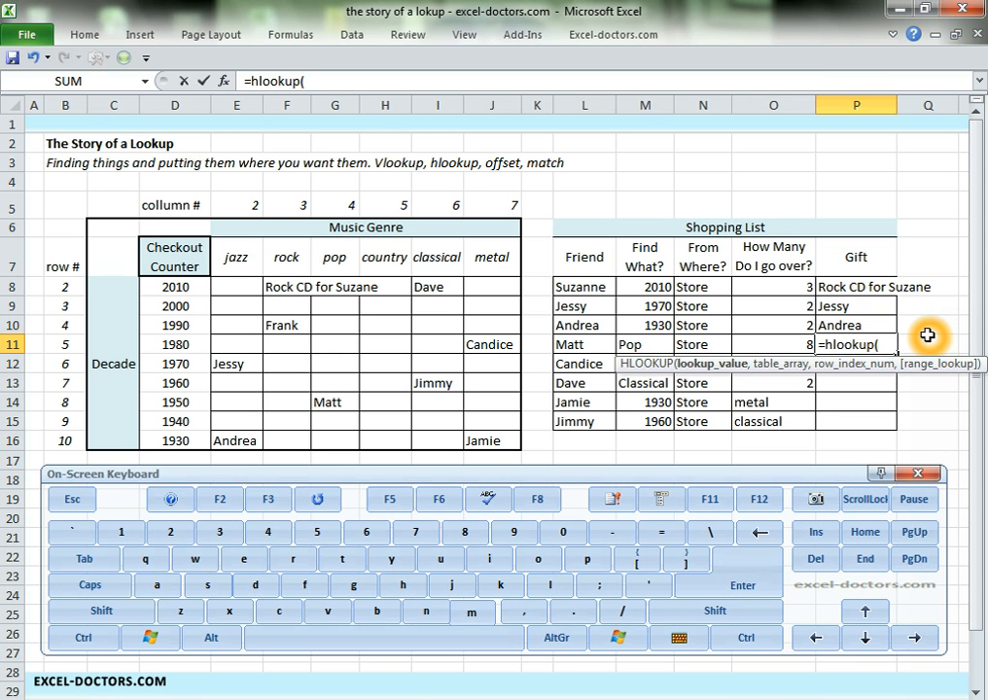
pyautogui.press('Left')
pyautogui.press('Left')
pyautogui.press('Left')
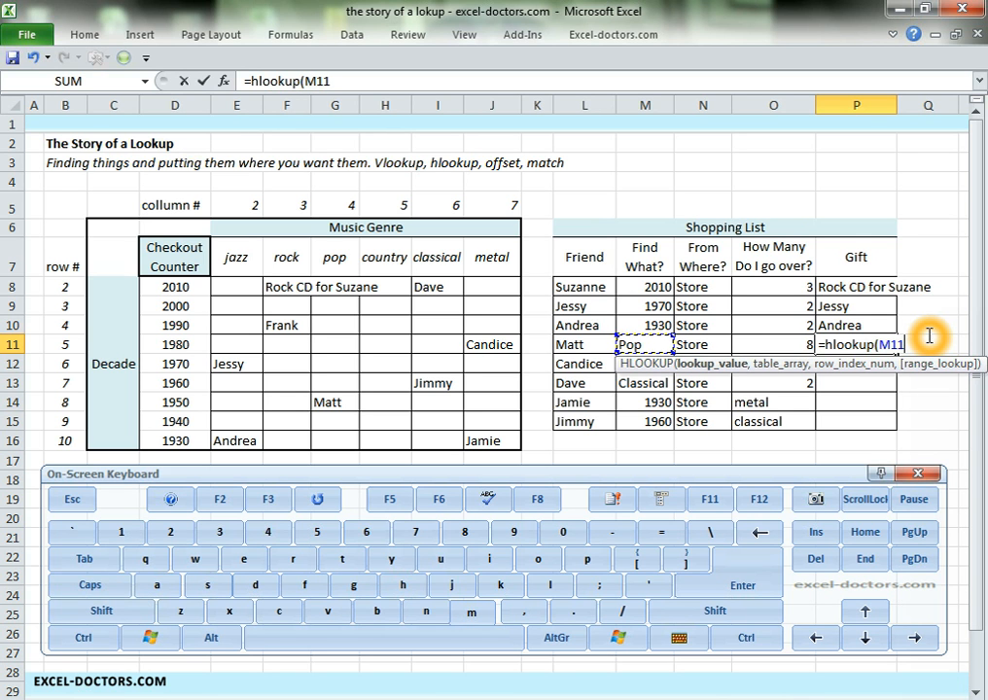
pyautogui.write(',')
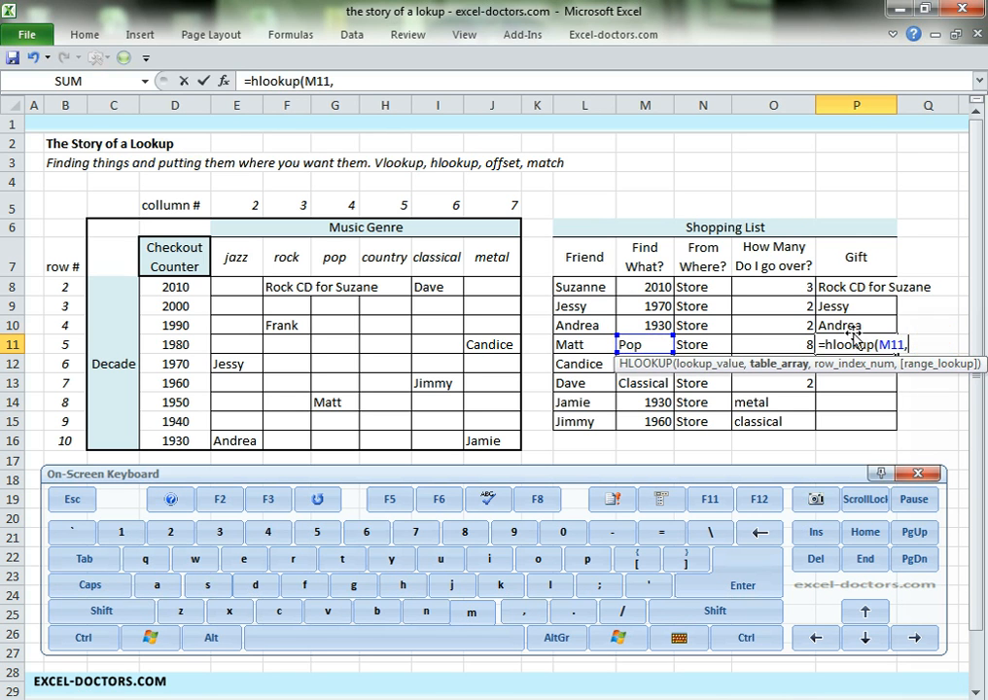
pyautogui.moveTo(161, 249); pyautogui.dragTo(503, 437)
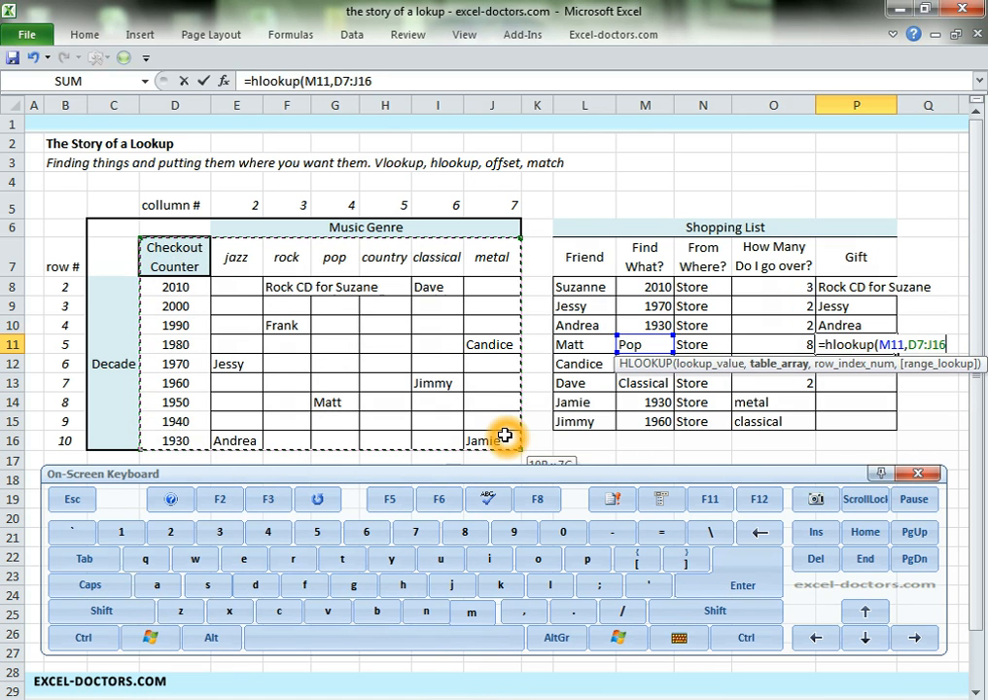
pyautogui.press('F4')
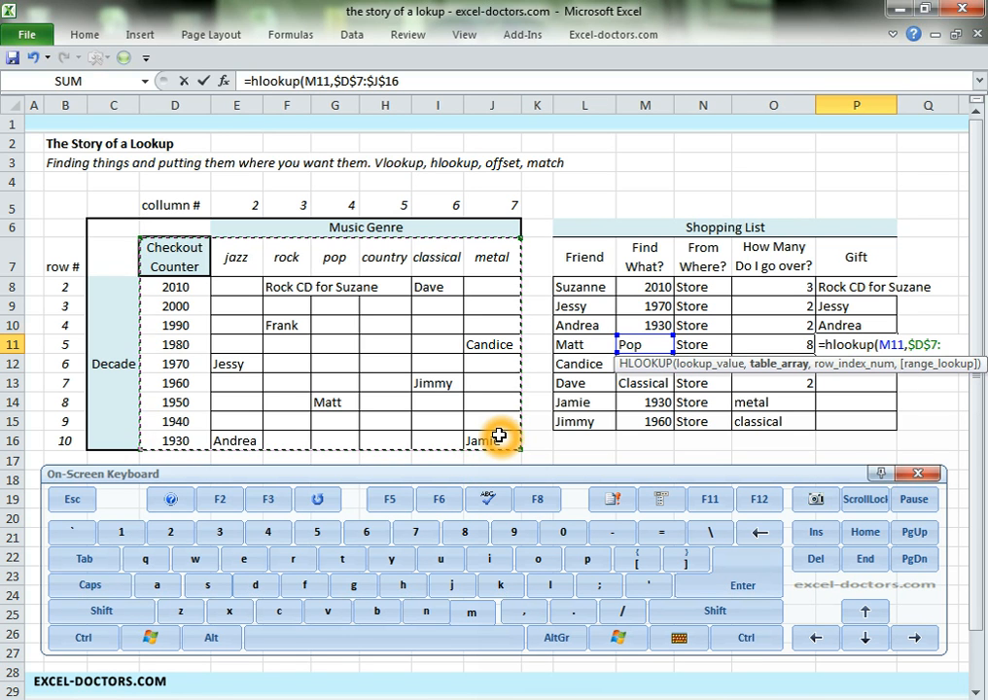
pyautogui.write(',')
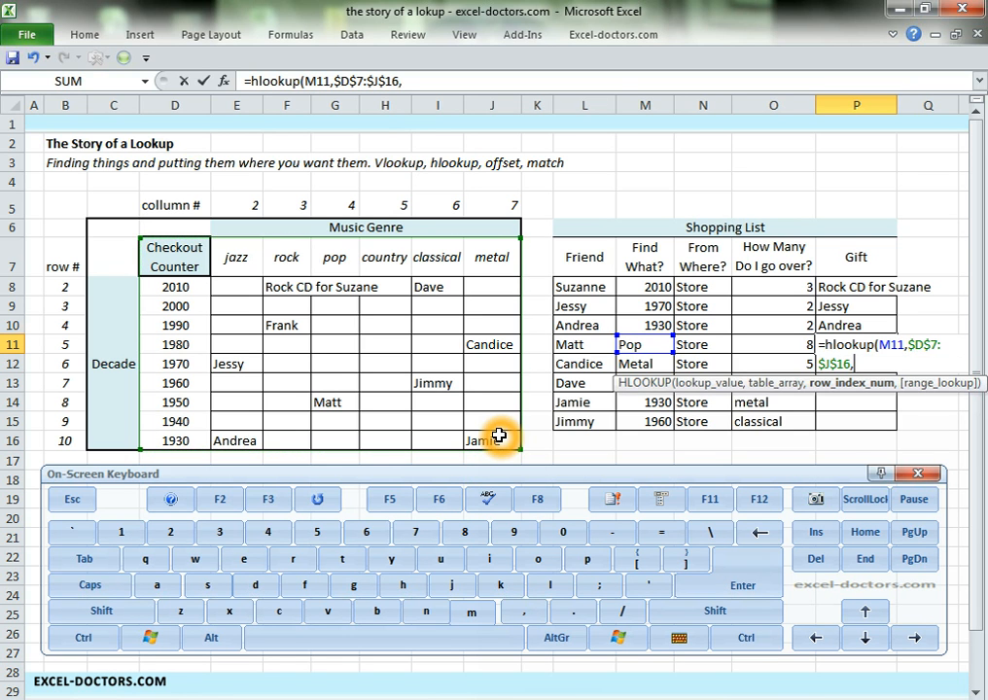
# Step: Complete the P11 HLOOKUP formula with O11 as the row index and 0 for an exact match
pyautogui.press('Left')
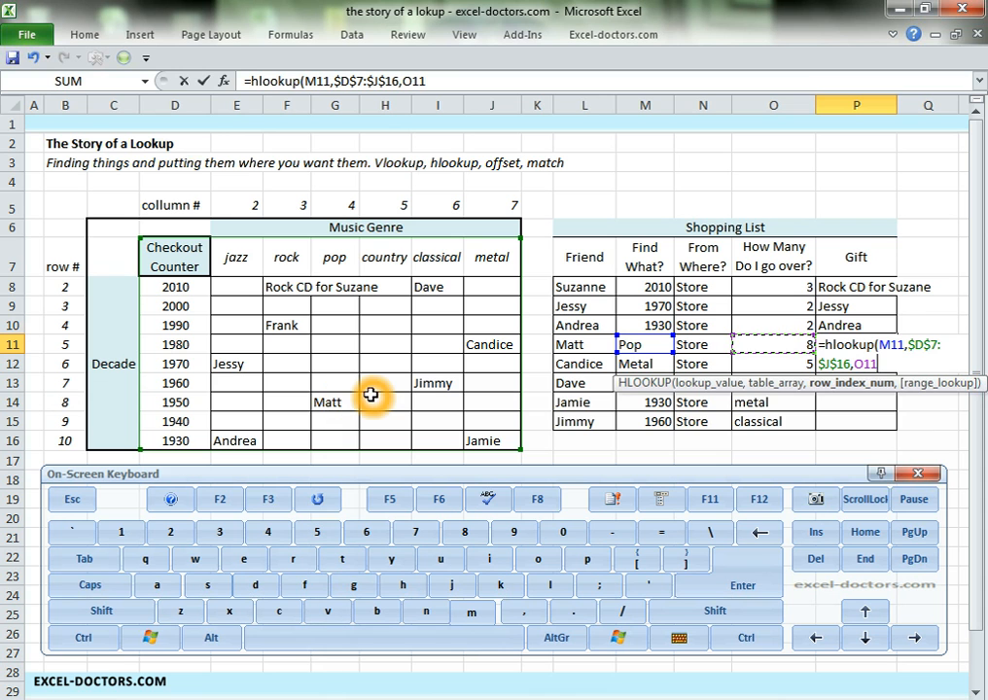
pyautogui.write(',0')
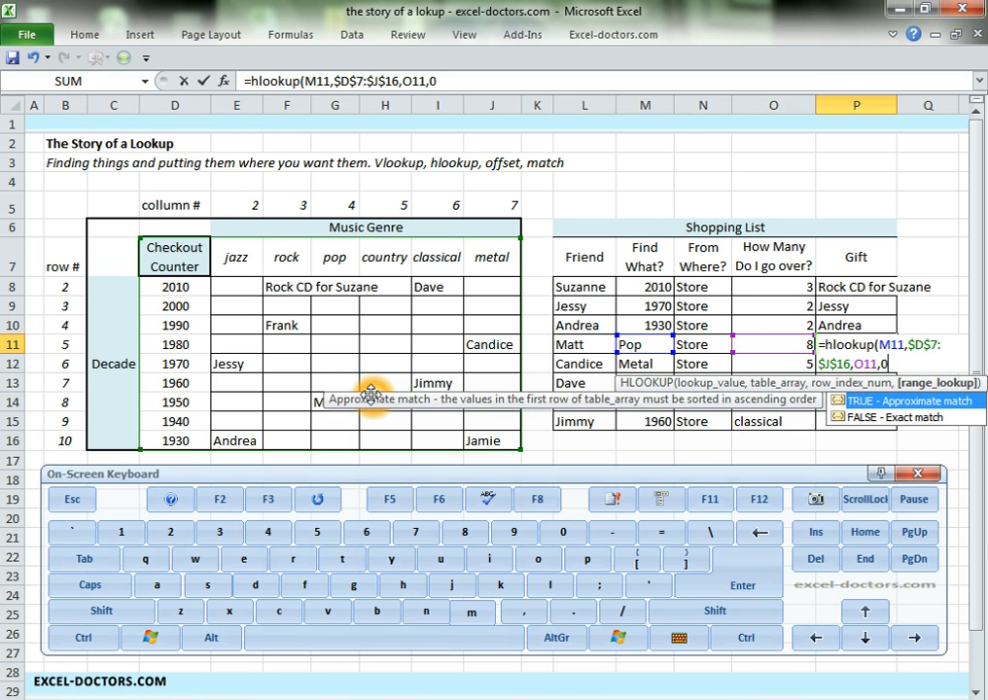
pyautogui.press('shift')
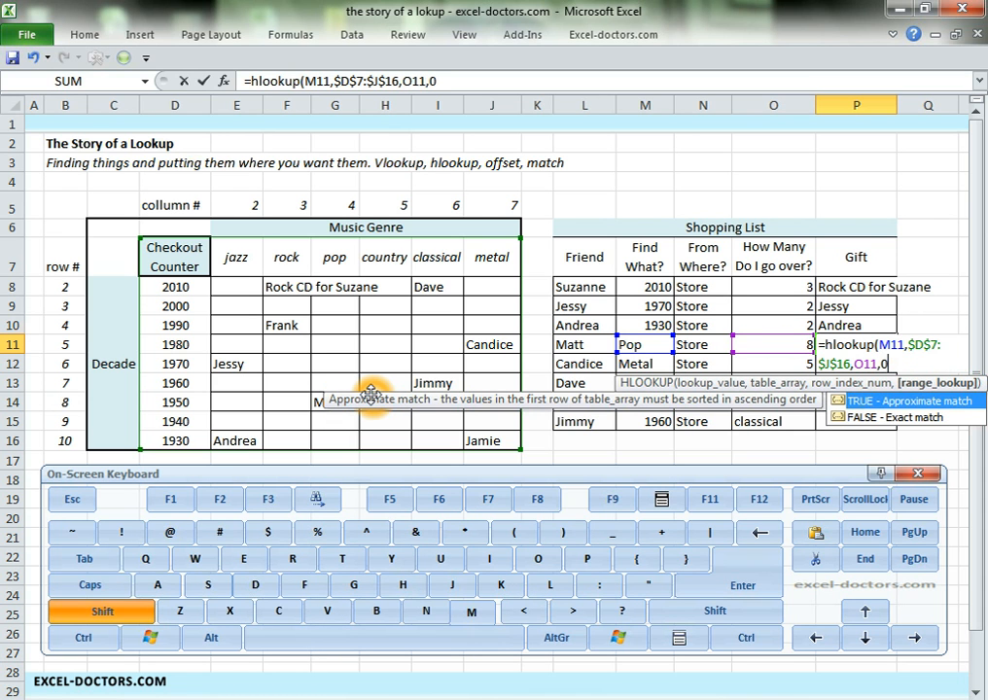
pyautogui.press('BackSpace')
pyautogui.write('fa')
pyautogui.press('BackSpace')
pyautogui.press('BackSpace')
pyautogui.write('0)')
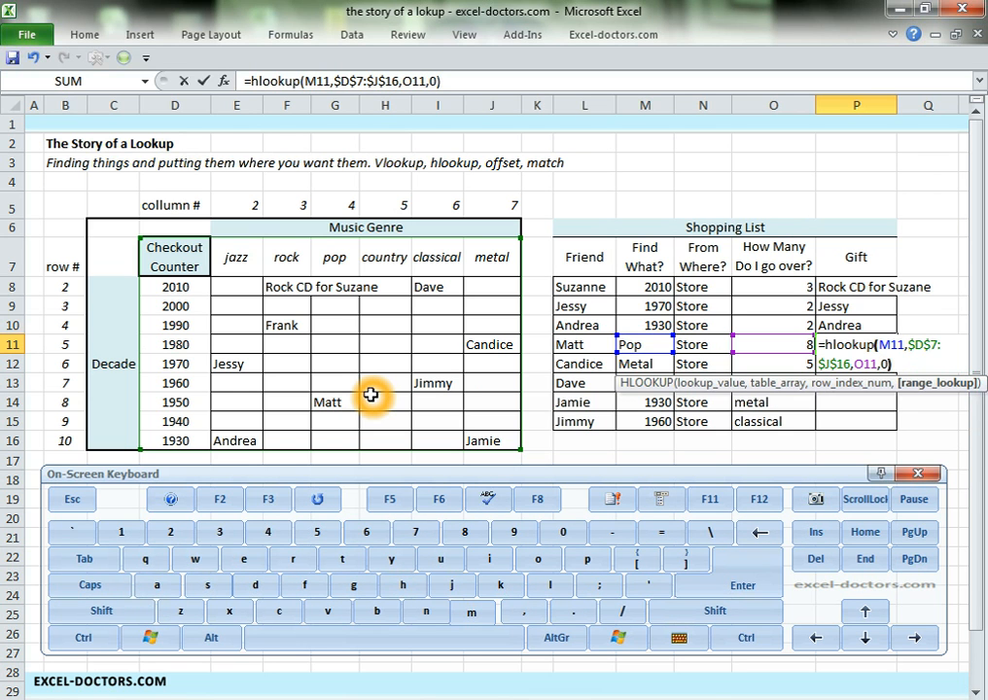
pyautogui.press('Return')
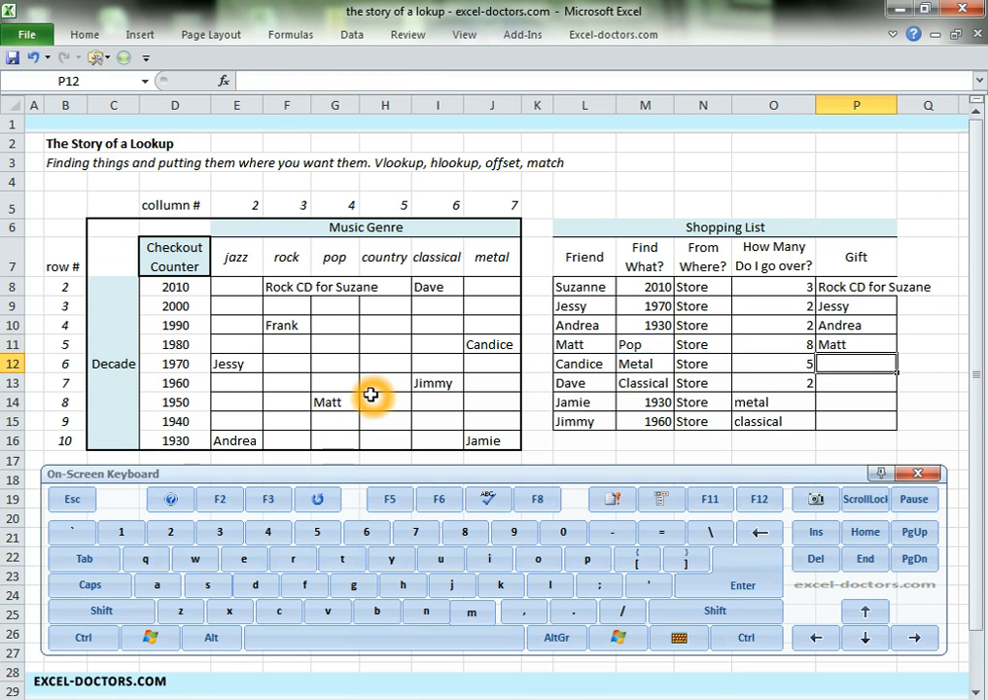
# Step: Copy the HLOOKUP formula from P11 into Gift cells P12 and P13
pyautogui.press('Up')
pyautogui.hotkey('ctrl', 'c')
pyautogui.press('Down')
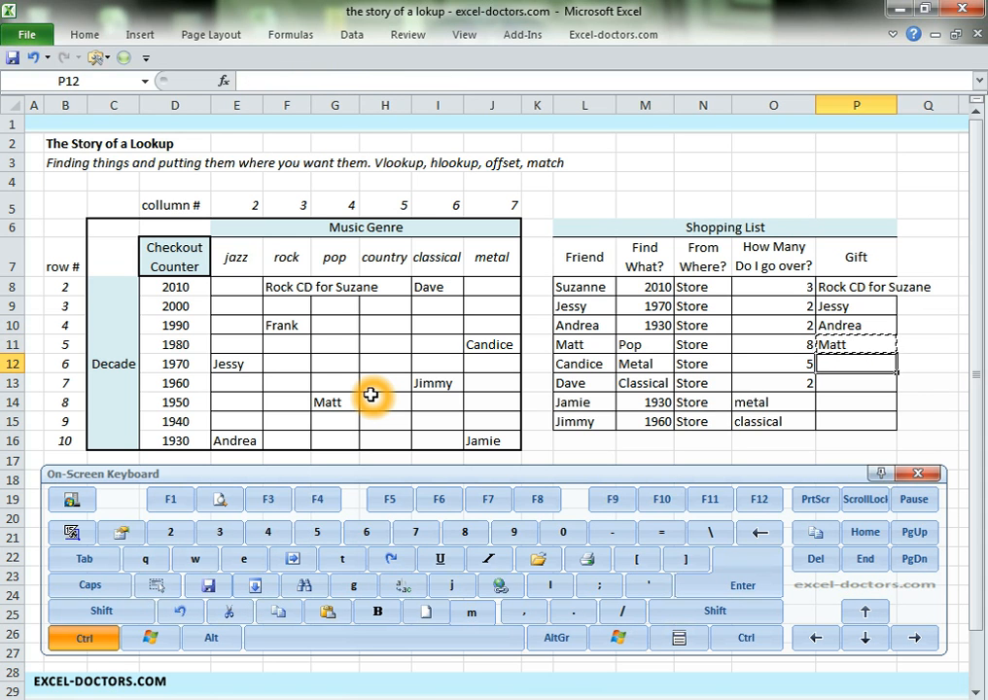
pyautogui.hotkey('ctrl', 'v')
pyautogui.press('Down')
pyautogui.hotkey('ctrl', 'v')
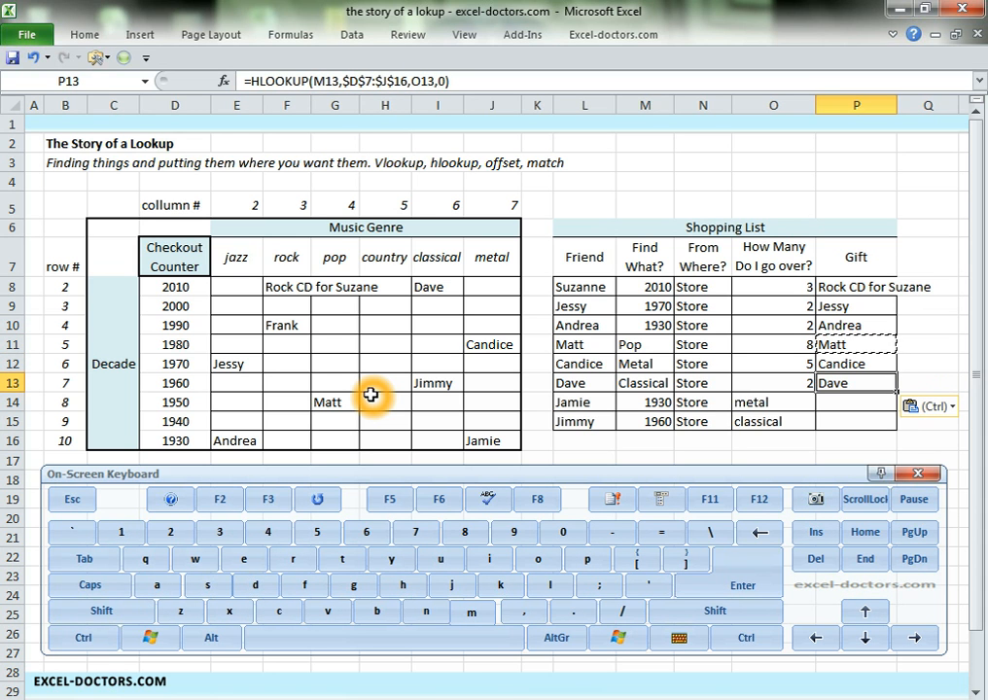
# Step: Review the HLOOKUP formulas in Gift cells P11 through P13
pyautogui.press('Up')
pyautogui.press('Up')
pyautogui.press('Down')
pyautogui.press('Down')
pyautogui.press('Up')
pyautogui.press('Up')
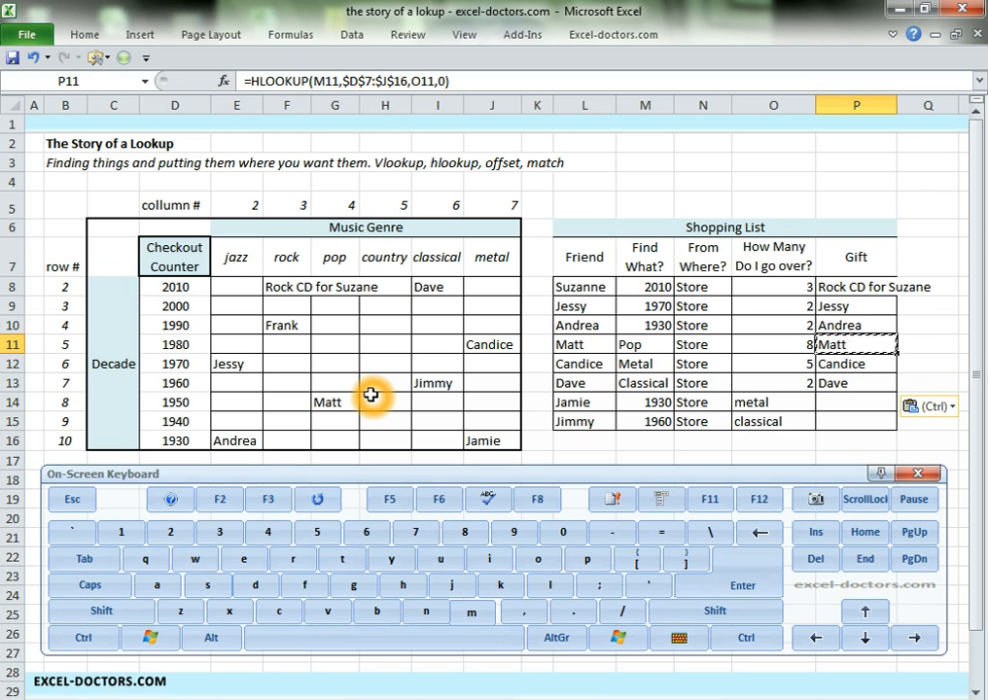
pyautogui.press('Down')
pyautogui.press('Down')
pyautogui.press('Down')
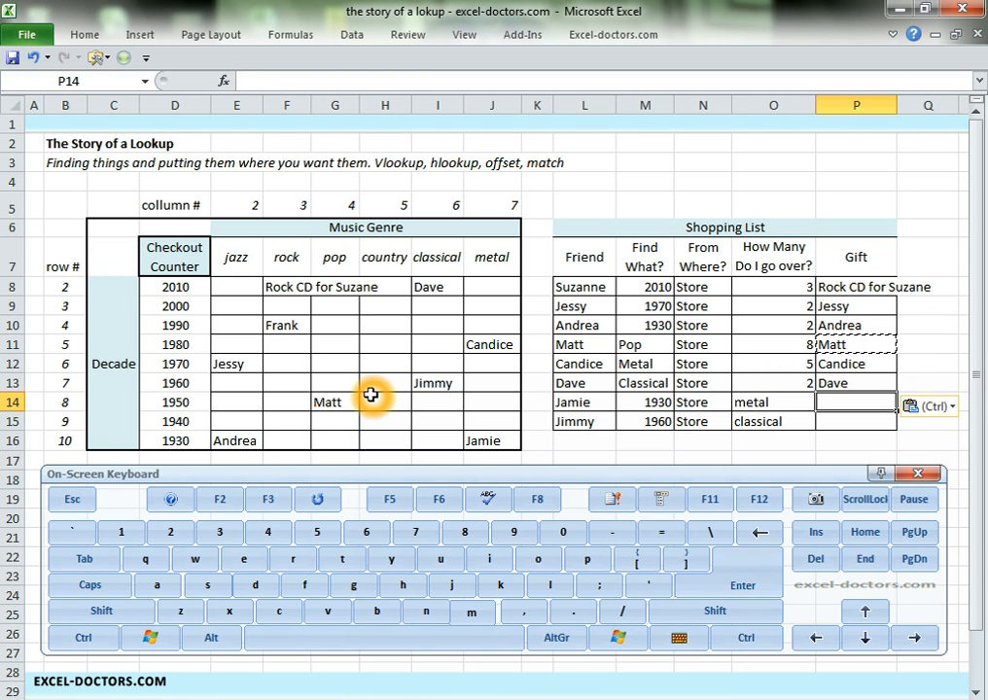
pyautogui.write('=')
pyautogui.press('BackSpace')
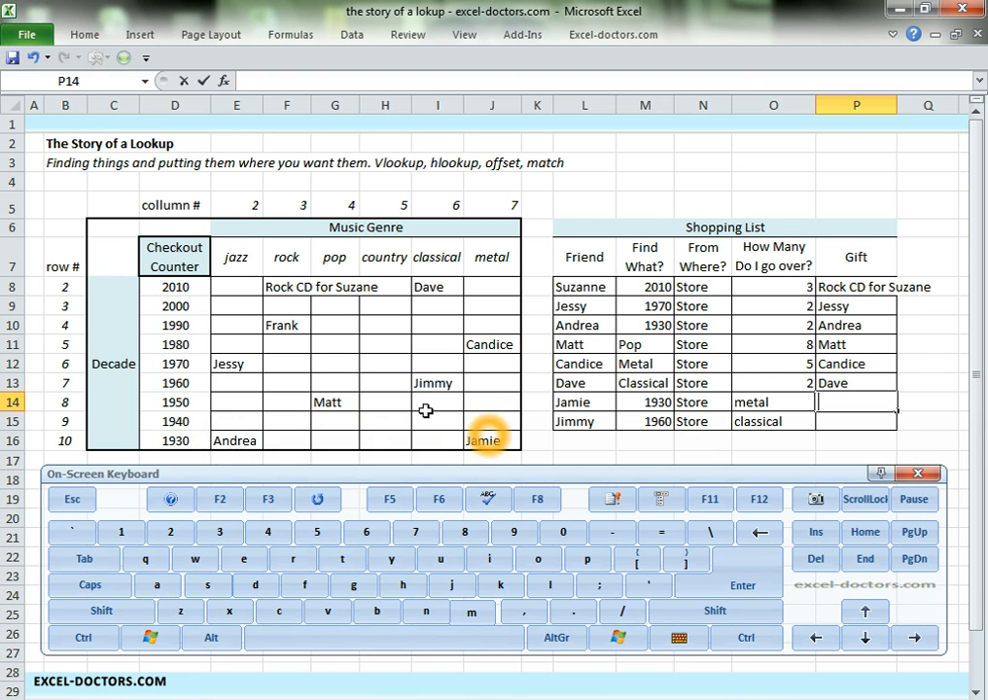
# Step: Clear the column numbers in E5:J5 above the store table's genre headings
pyautogui.moveTo(245, 256); pyautogui.dragTo(491, 253)
pyautogui.moveTo(496, 209); pyautogui.dragTo(247, 203)
pyautogui.press('Delete')
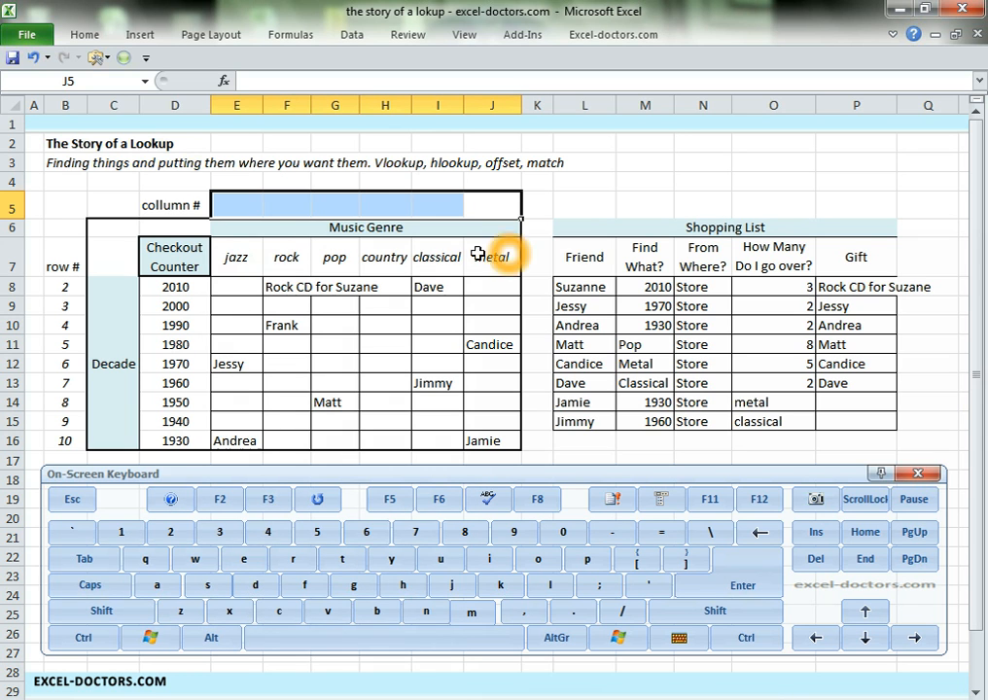
# Step: Start a VLOOKUP formula in Gift cell P14 with M14 as the lookup value and the absolute table range $D$7:$J$16
pyautogui.click(826, 399)
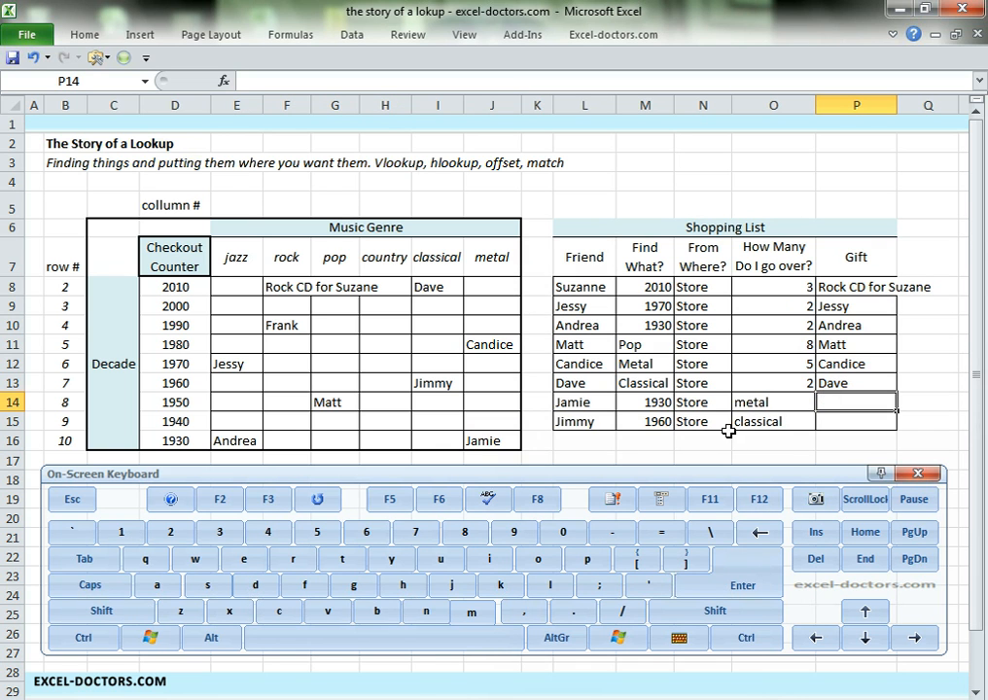
pyautogui.write('=')
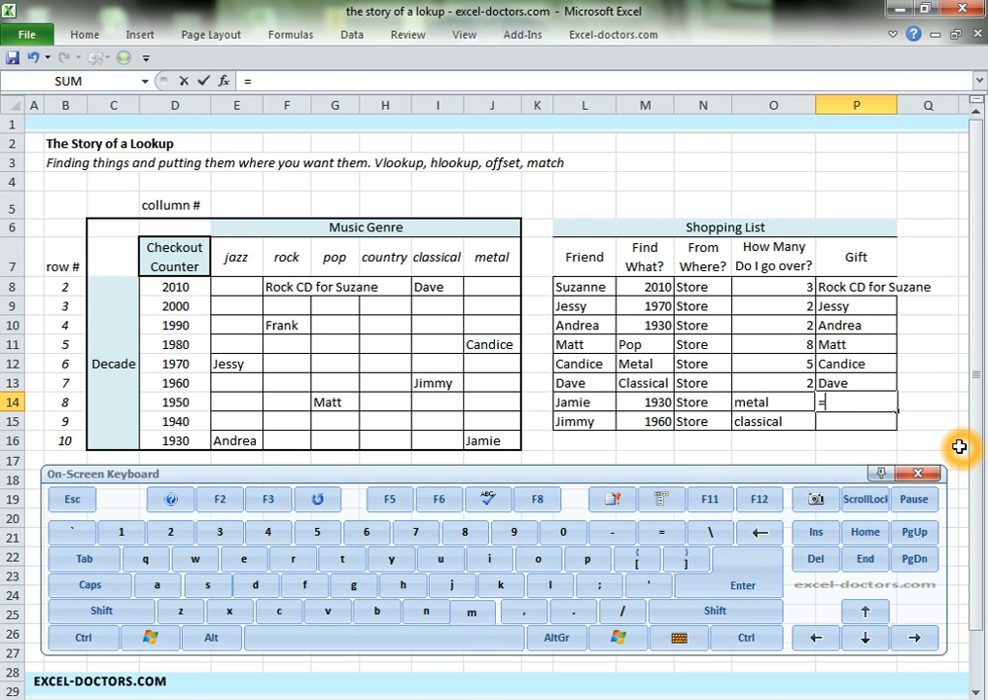
pyautogui.write('vloo')
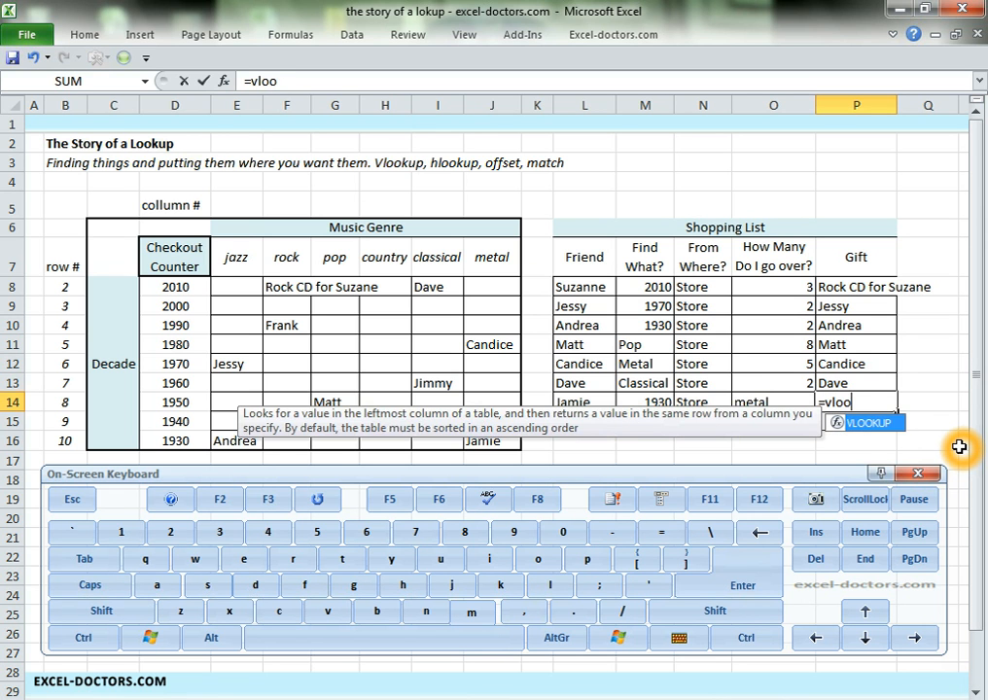
pyautogui.write('kup(')
pyautogui.press('Left')
pyautogui.press('Left')
pyautogui.press('Left')
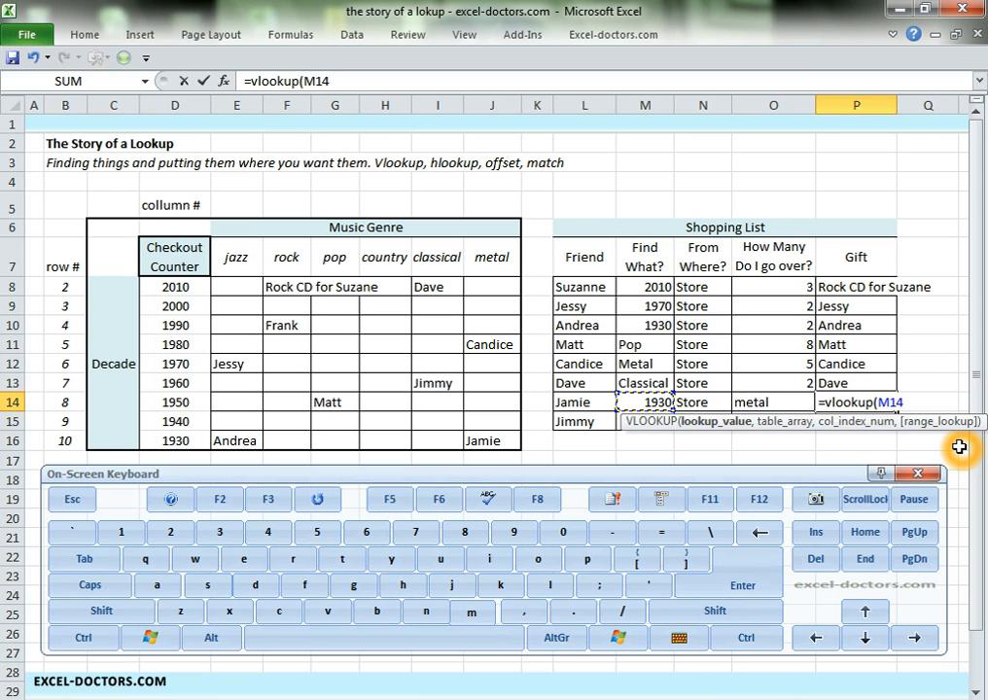
pyautogui.write(',')
pyautogui.moveTo(173, 263); pyautogui.dragTo(493, 434)
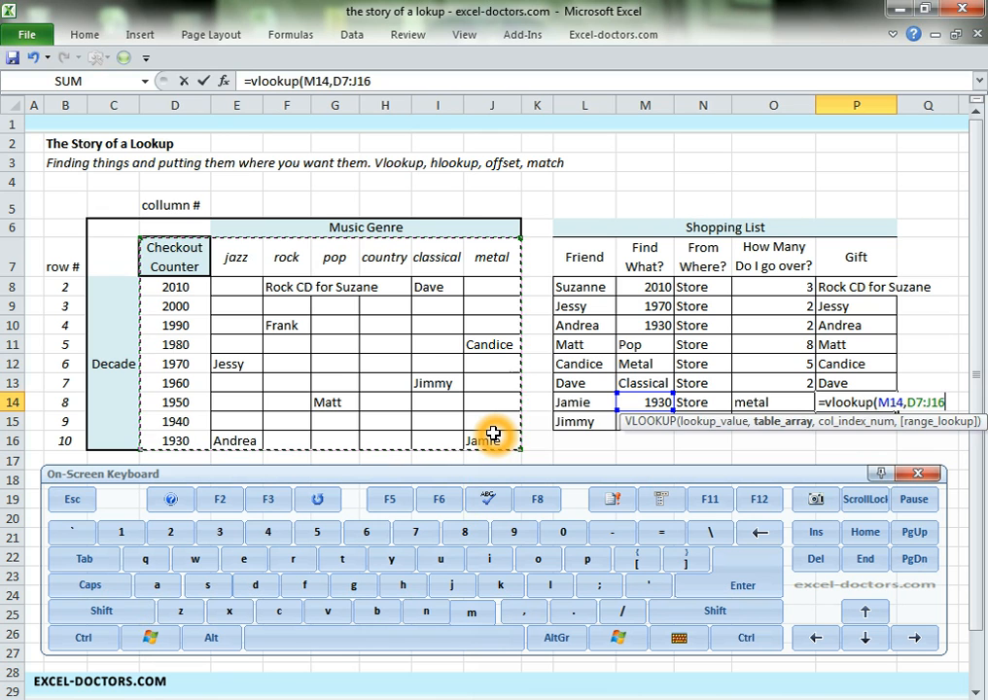
pyautogui.press('F4')
pyautogui.write(',')
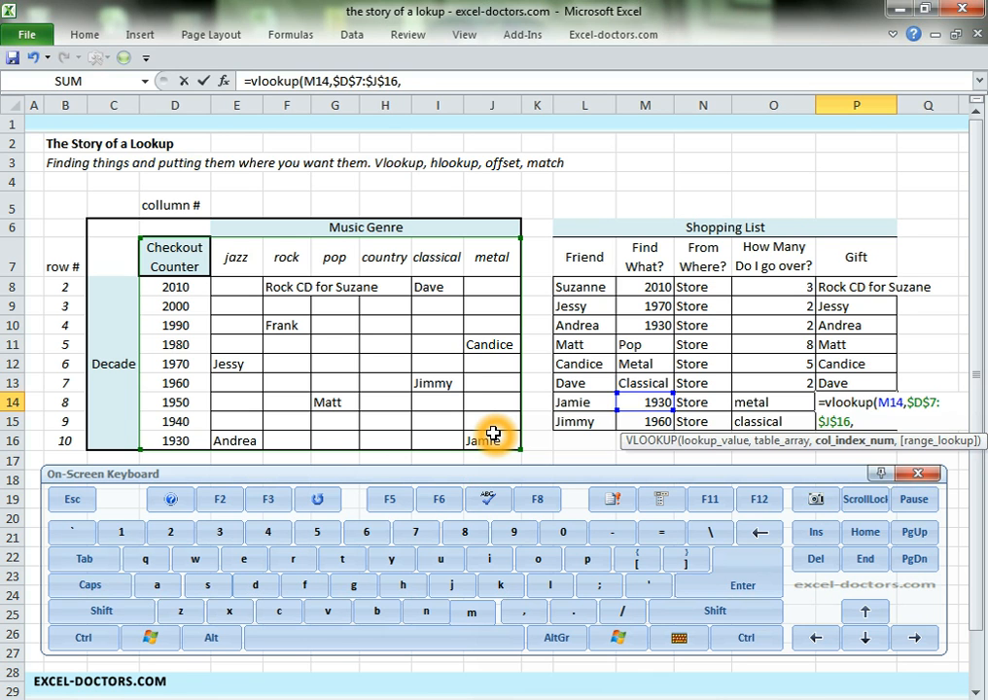
# Step: Nest an exact-match MATCH as P14's VLOOKUP column index, looking up O14 in the absolute header range $D$7:$J$7
pyautogui.write('match')
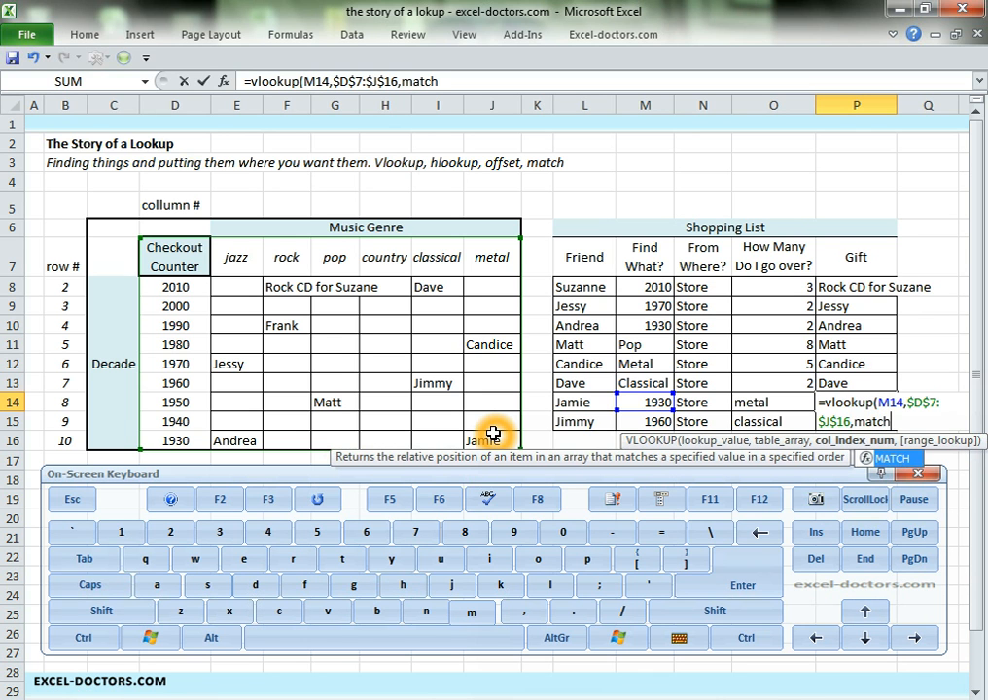
pyautogui.write('(')
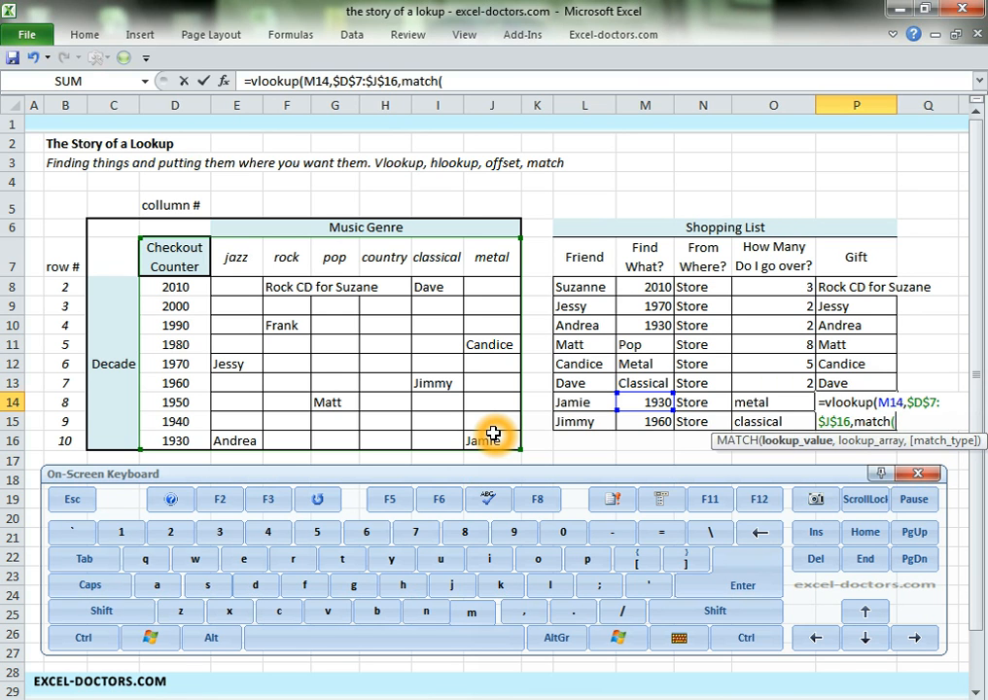
pyautogui.press('Left')
pyautogui.press('Up')
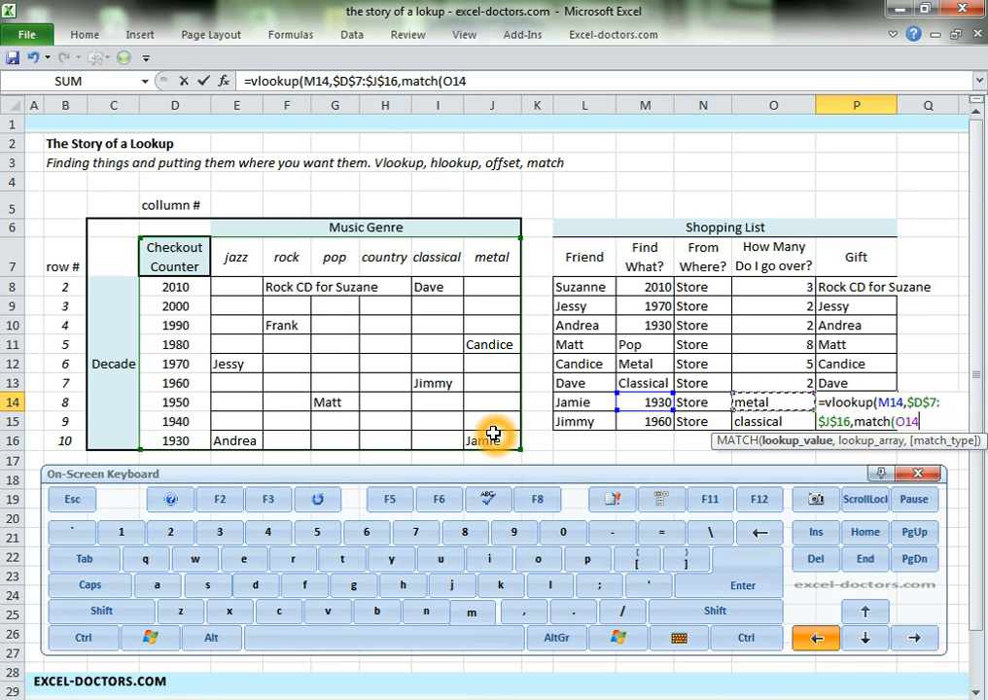
pyautogui.write(',')
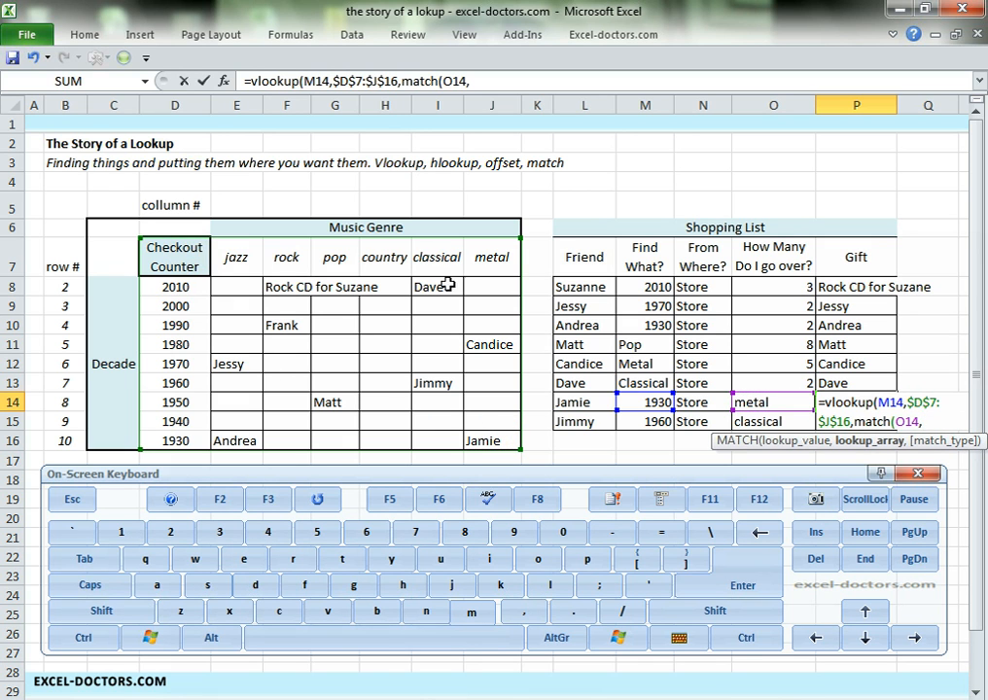
pyautogui.moveTo(492, 259); pyautogui.dragTo(205, 264)
pyautogui.press('F4')
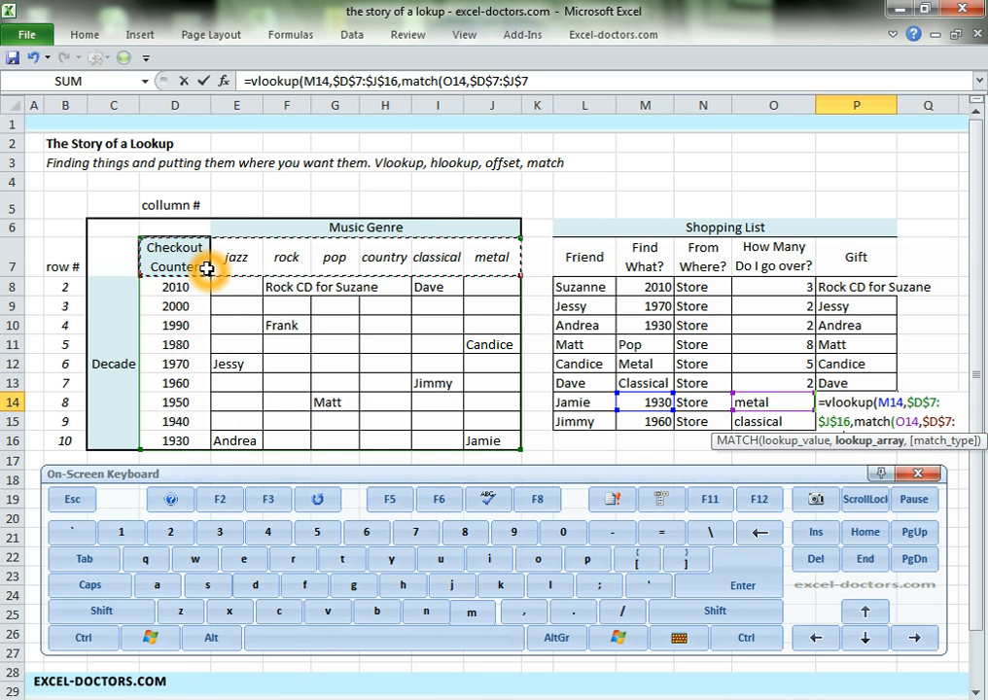
pyautogui.write(',')
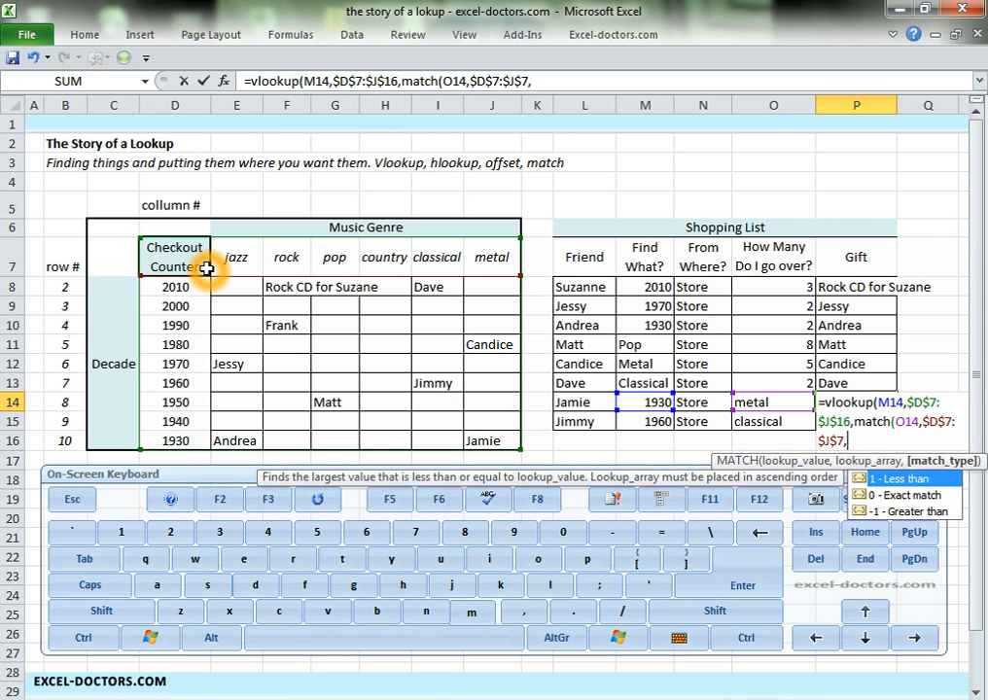
pyautogui.write('0)')
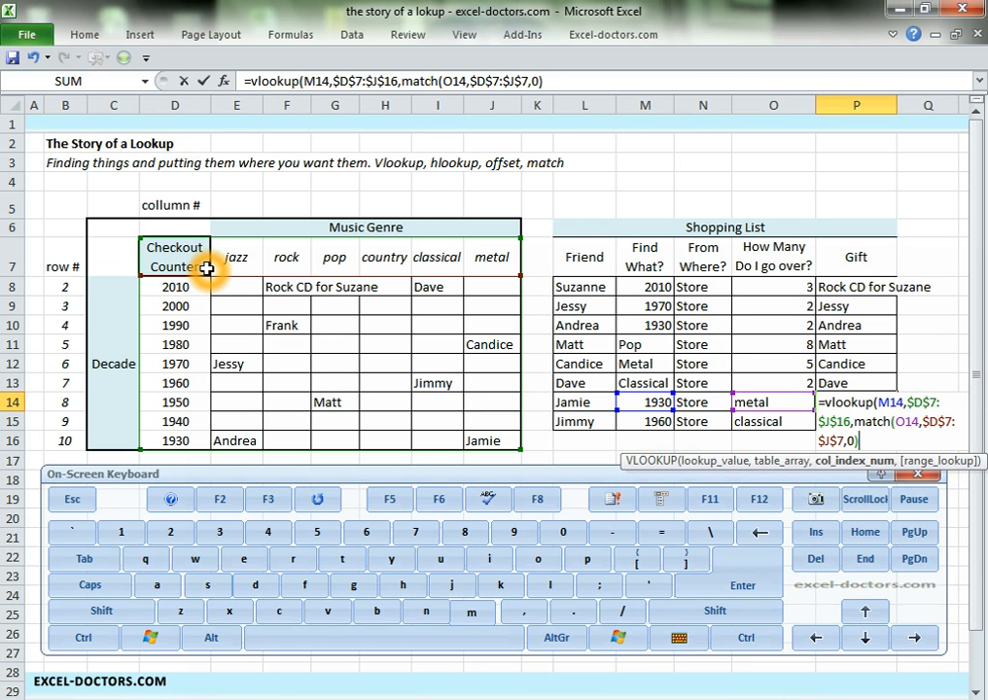
# Step: Complete the VLOOKUP in P14 with 0 as the range lookup argument and enter the formula
pyautogui.write(',')
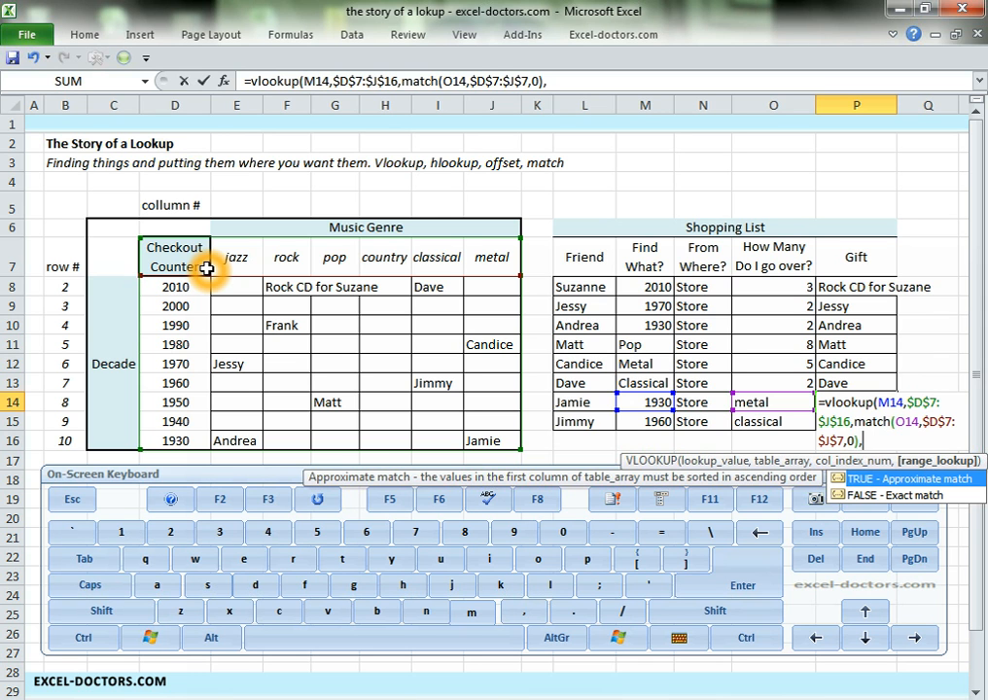
pyautogui.write('0')
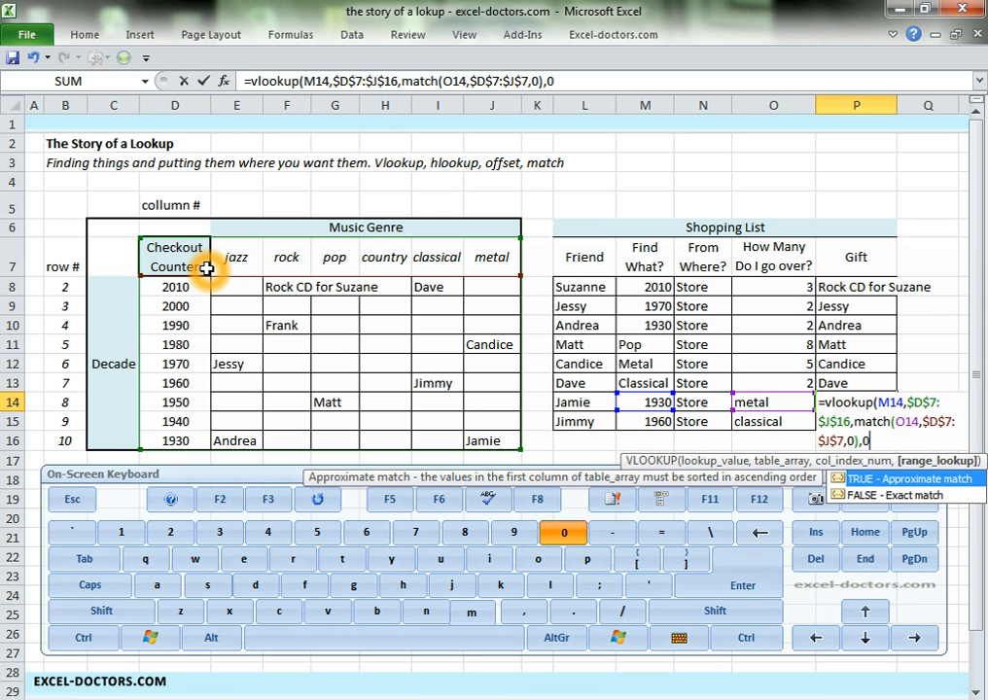
pyautogui.write(')')
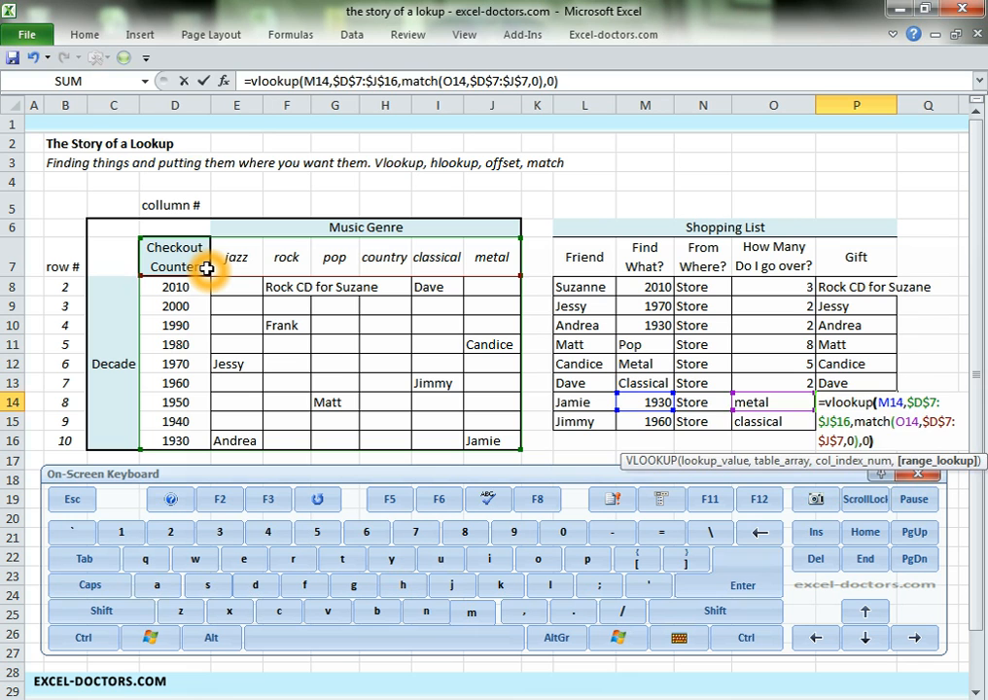
pyautogui.press('Return')
# Step: Copy the VLOOKUP and MATCH formula from P14 into Gift cell P15
pyautogui.press('Up')
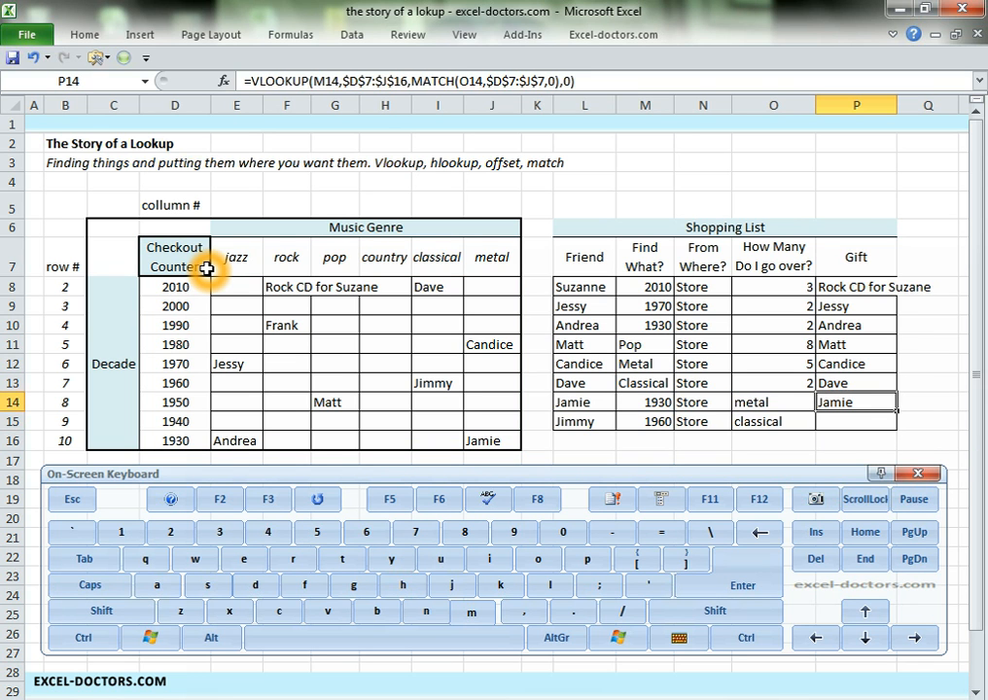
pyautogui.hotkey('ctrl', 'c')
pyautogui.press('Down')
pyautogui.hotkey('ctrl', 'v')
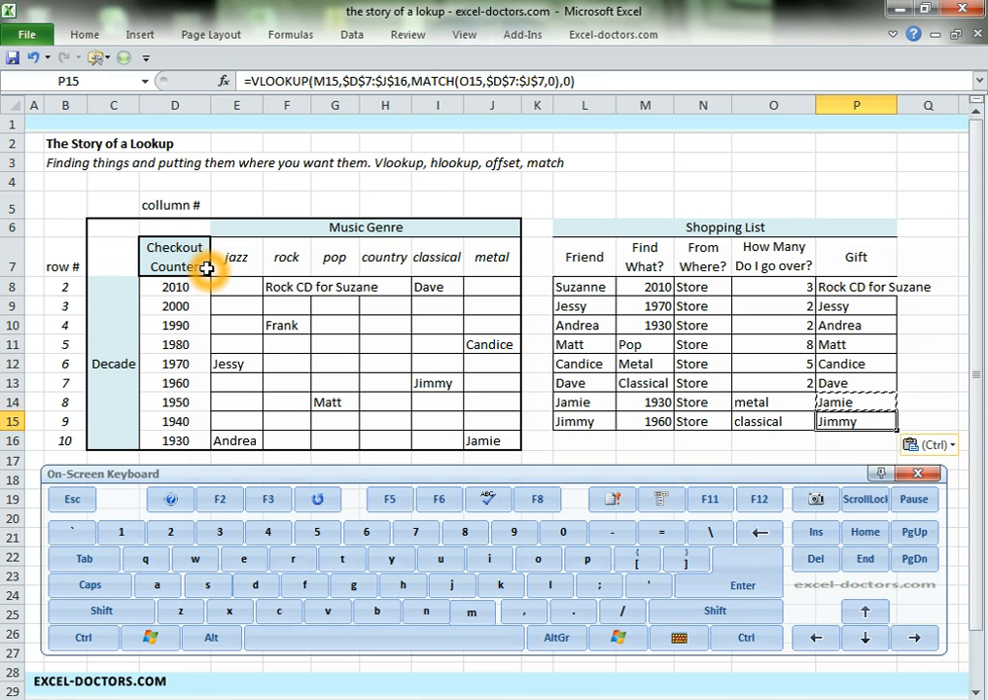
# Step: Examine the formula in Gift cell P15 and its lookup inputs in M15 and O15
pyautogui.press('F2')
pyautogui.press('Escape')
pyautogui.press('Left')
pyautogui.press('Right')
pyautogui.press('F2')
pyautogui.press('Escape')
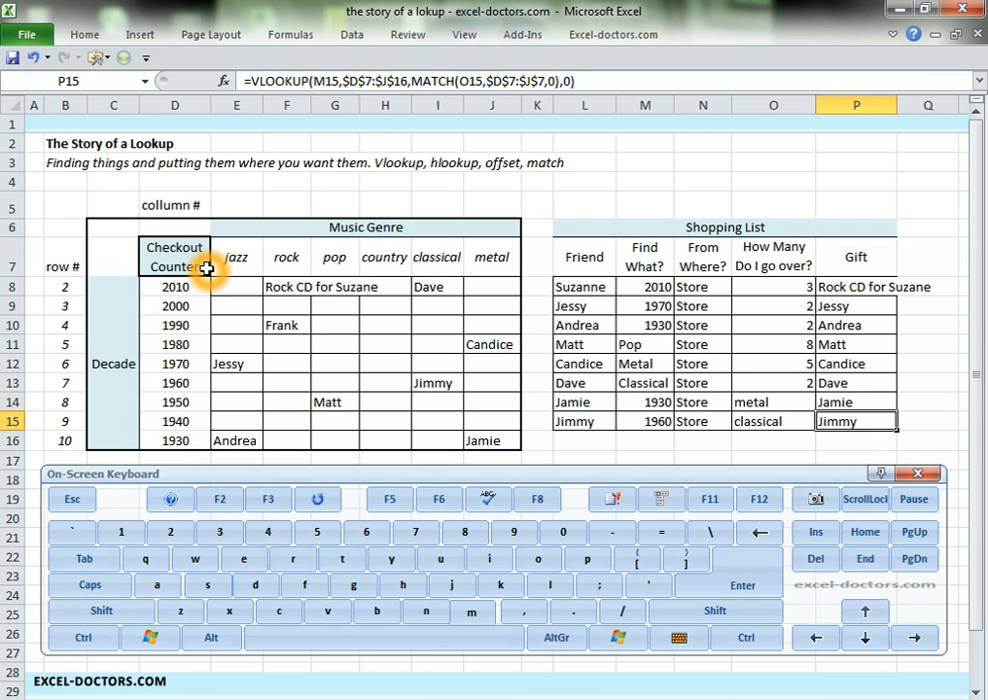
pyautogui.press('Left')
pyautogui.press('Left')
pyautogui.press('Left')
pyautogui.press('Left')
pyautogui.press('Right')
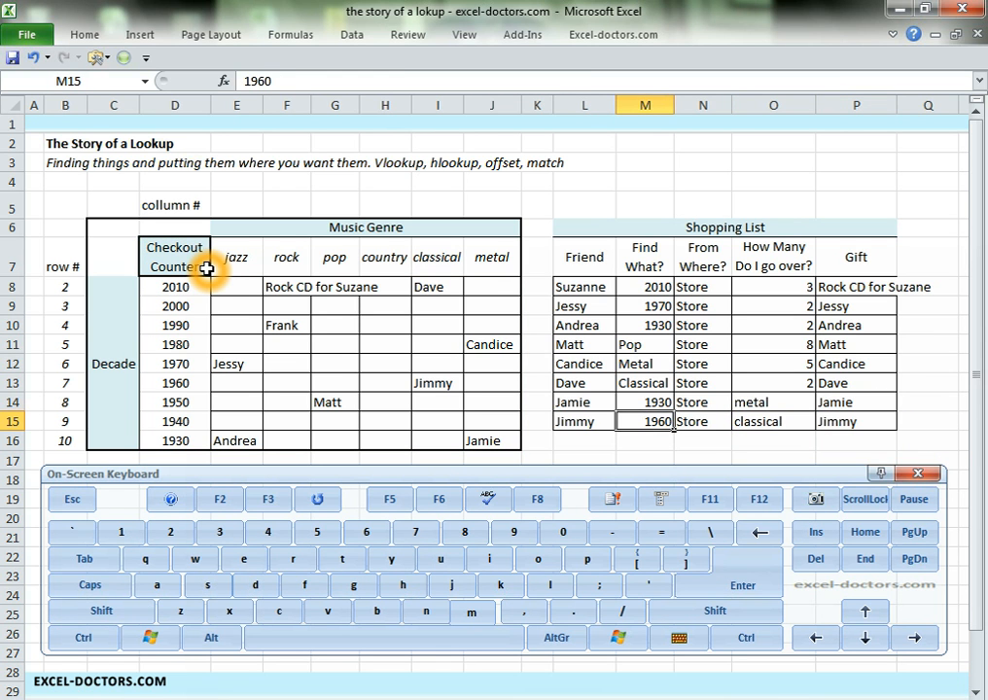
pyautogui.press('Right')
pyautogui.press('Right')
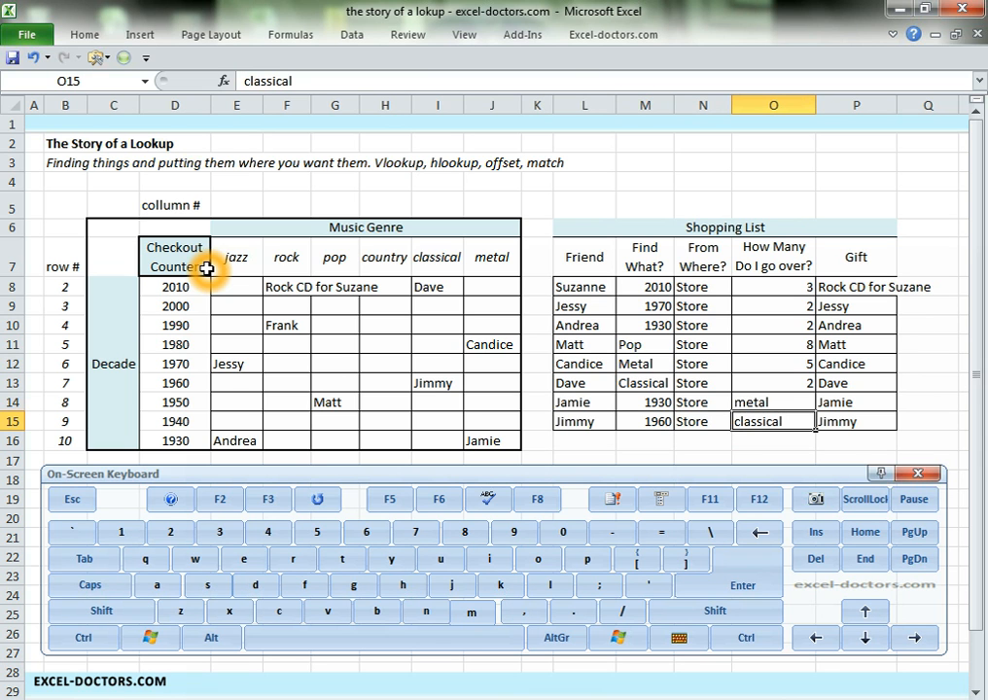
pyautogui.press('Right')
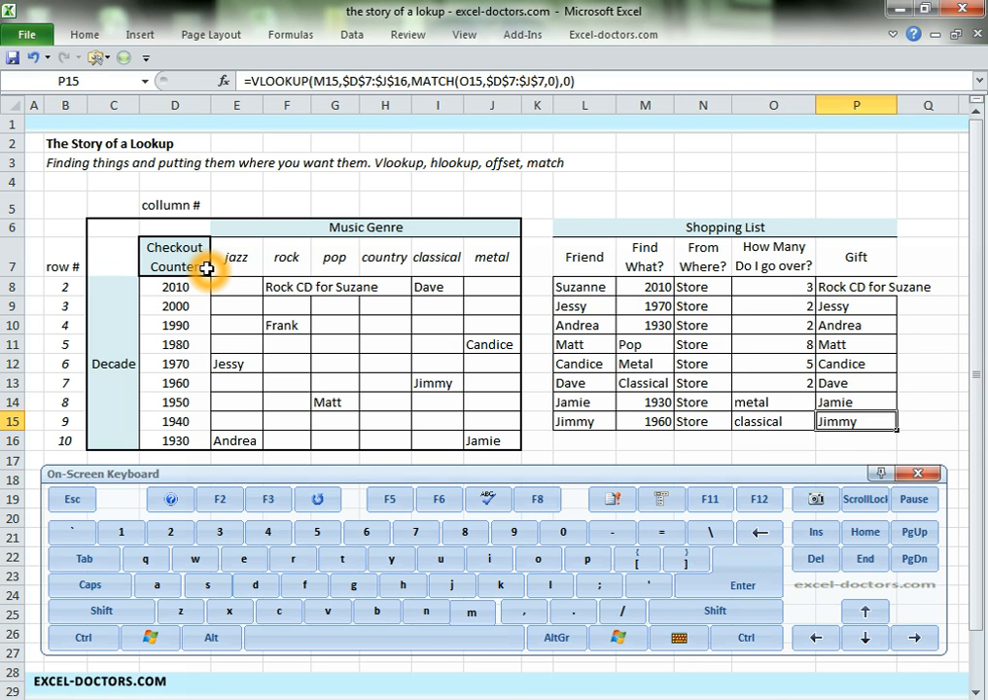
# Step: Replace the 1960 classical entry in I13 with the friend's first name in possessive form followed by "CD"
pyautogui.press('Left')
pyautogui.press('Left')
pyautogui.press('Left')
pyautogui.press('Left')
pyautogui.press('Left')
pyautogui.press('Left')
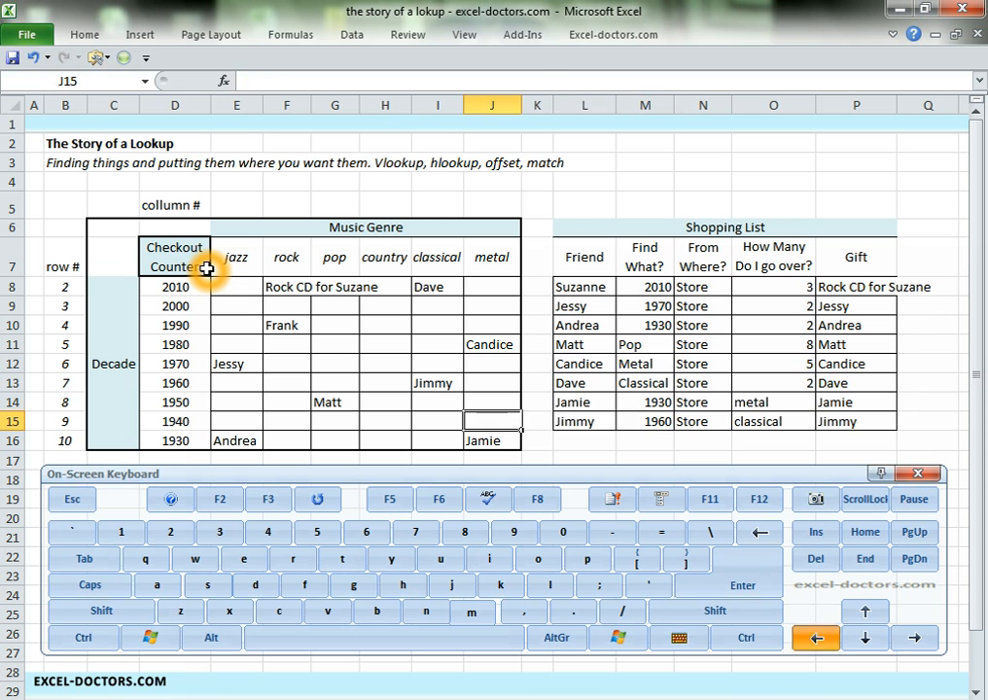
pyautogui.press('Up')
pyautogui.press('Up')
pyautogui.press('Left')
pyautogui.write('J')
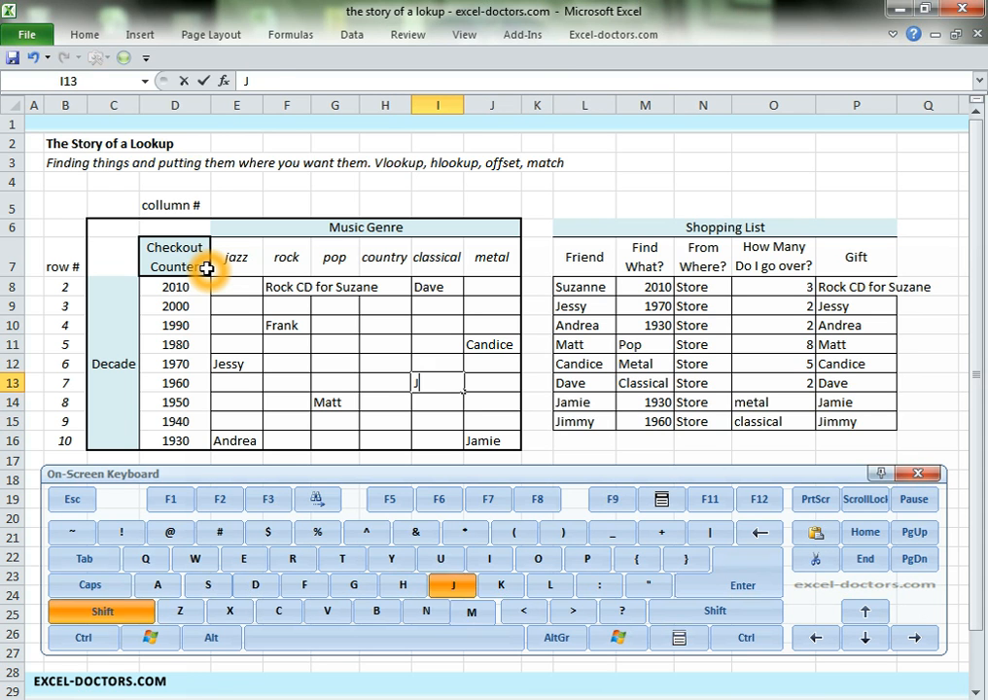
pyautogui.write("immy's")
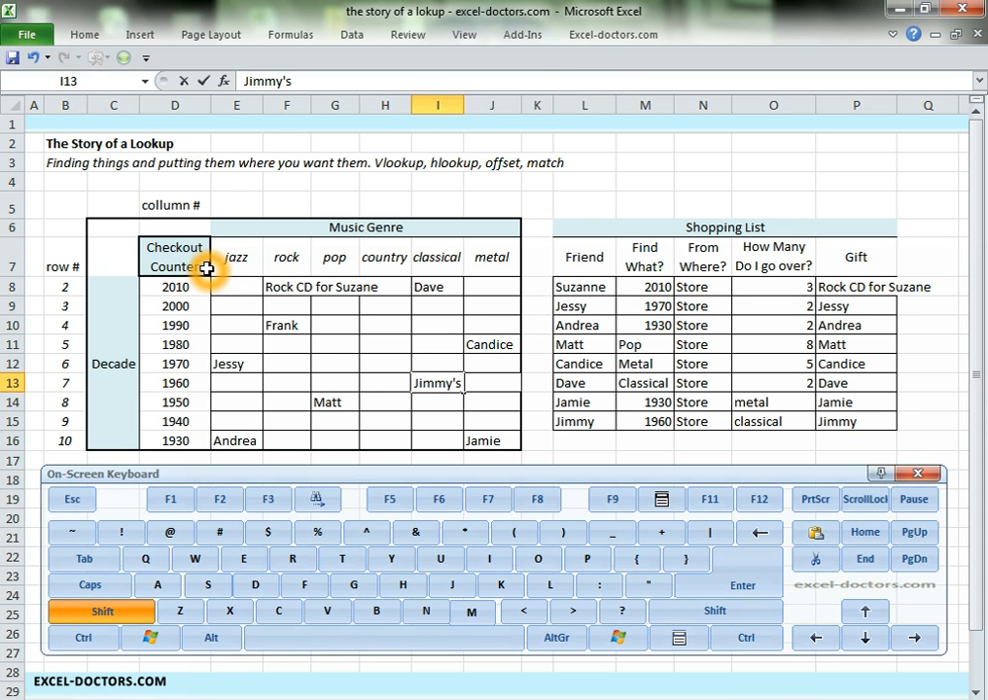
pyautogui.write(' CD')
pyautogui.press('Return')
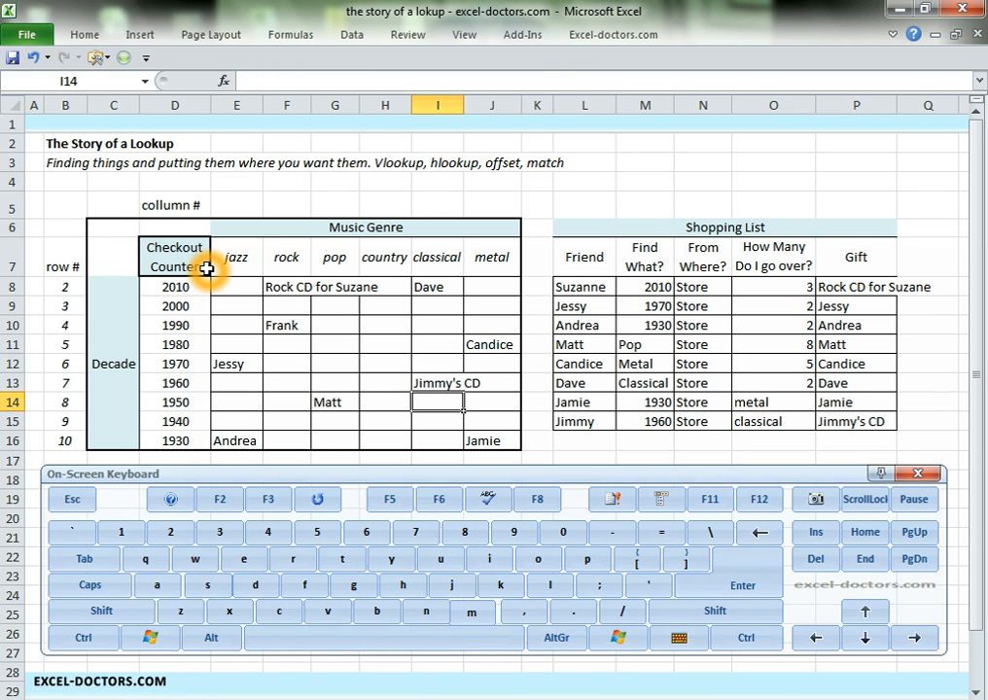